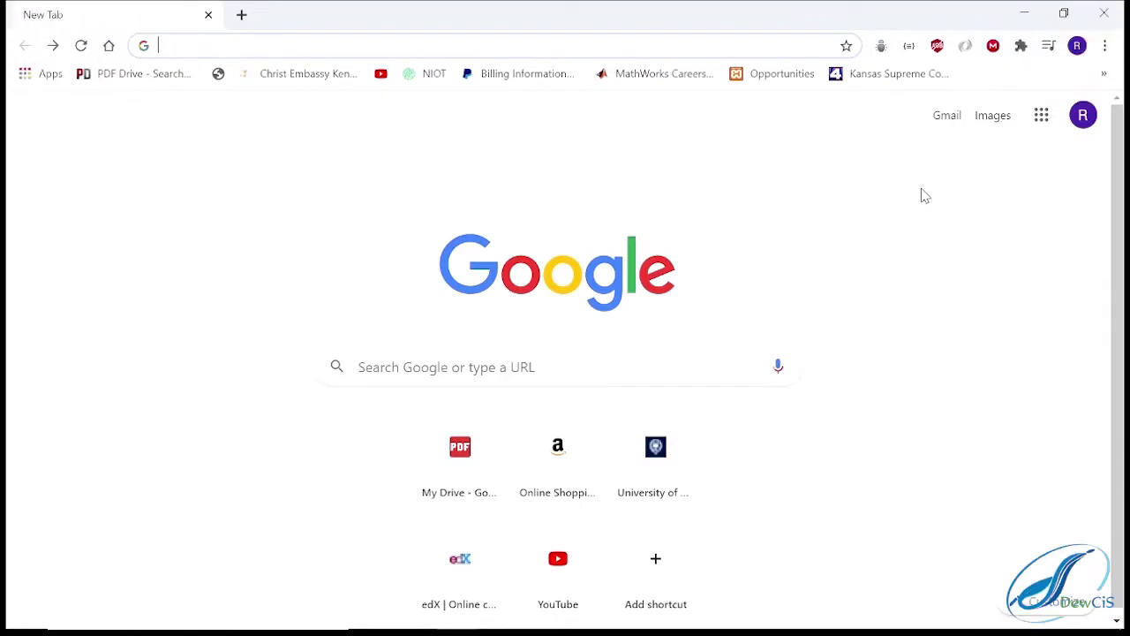
# - Search the web for "oracle java" and open the Java SE Development Kit 14 downloads page on Oracle's site
pyautogui.click(355, 367)
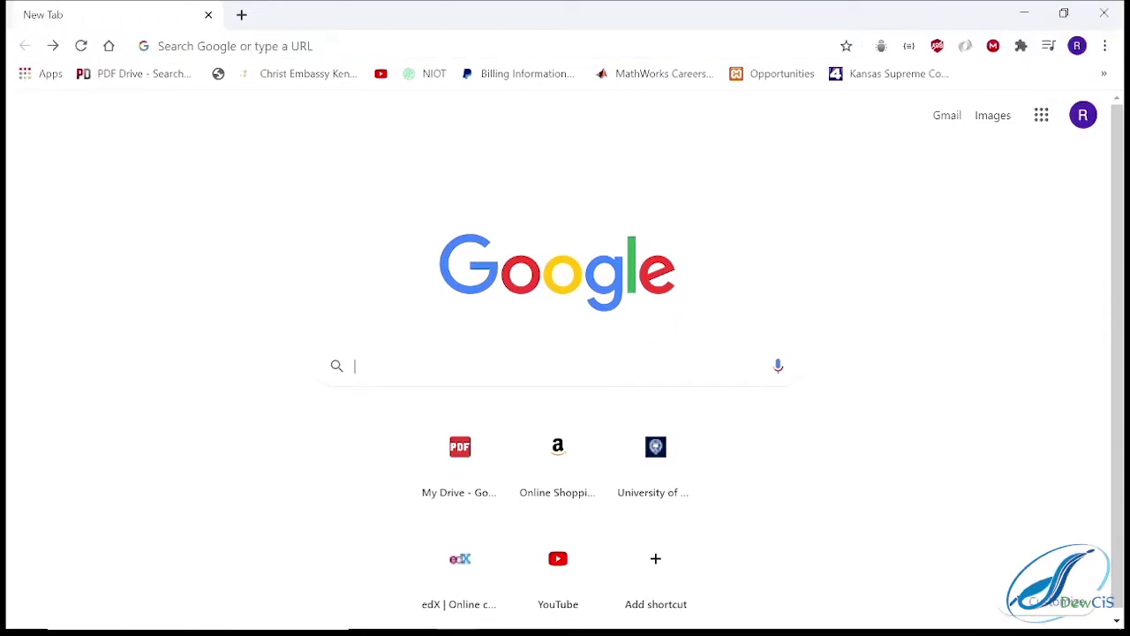
pyautogui.write('oracle ja')
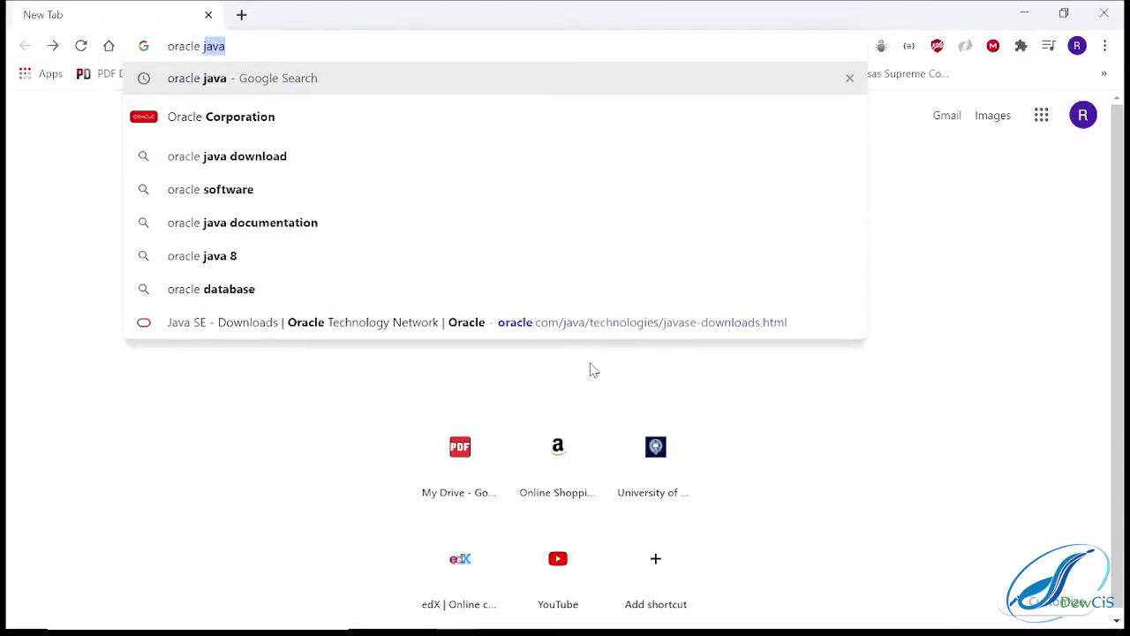
pyautogui.write('va')
pyautogui.press('Return')
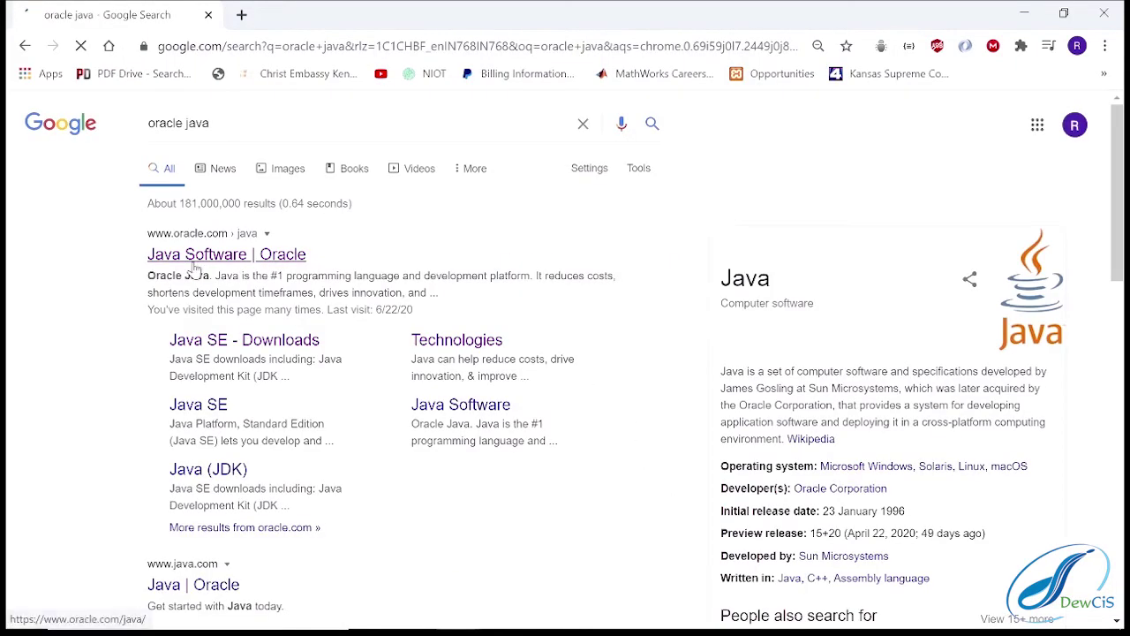
pyautogui.click(203, 257)
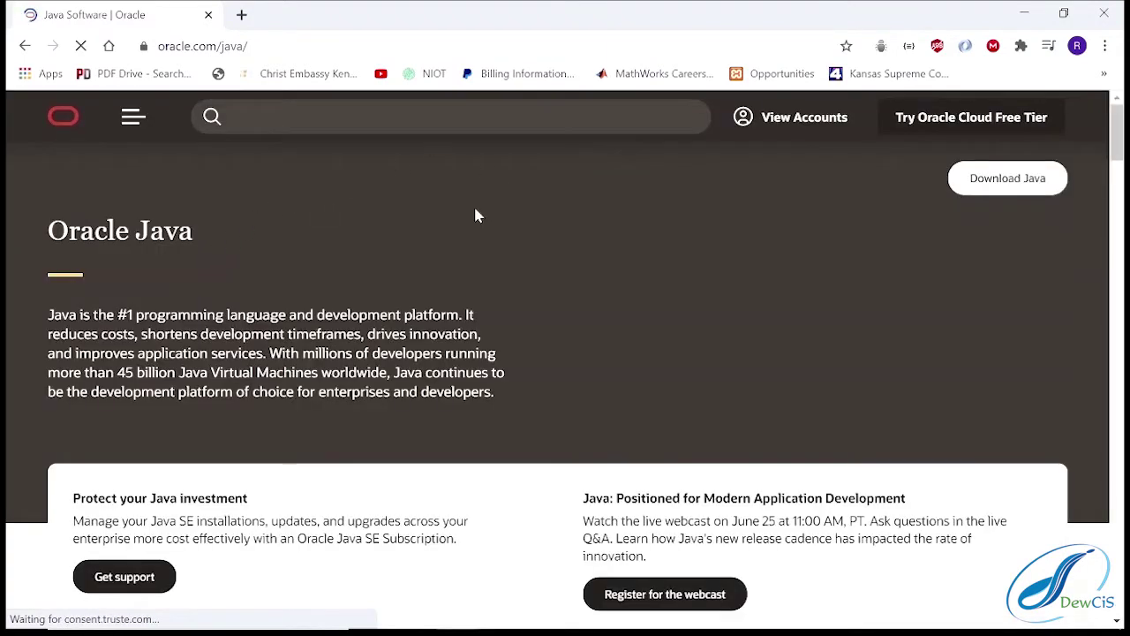
pyautogui.click(1013, 178)
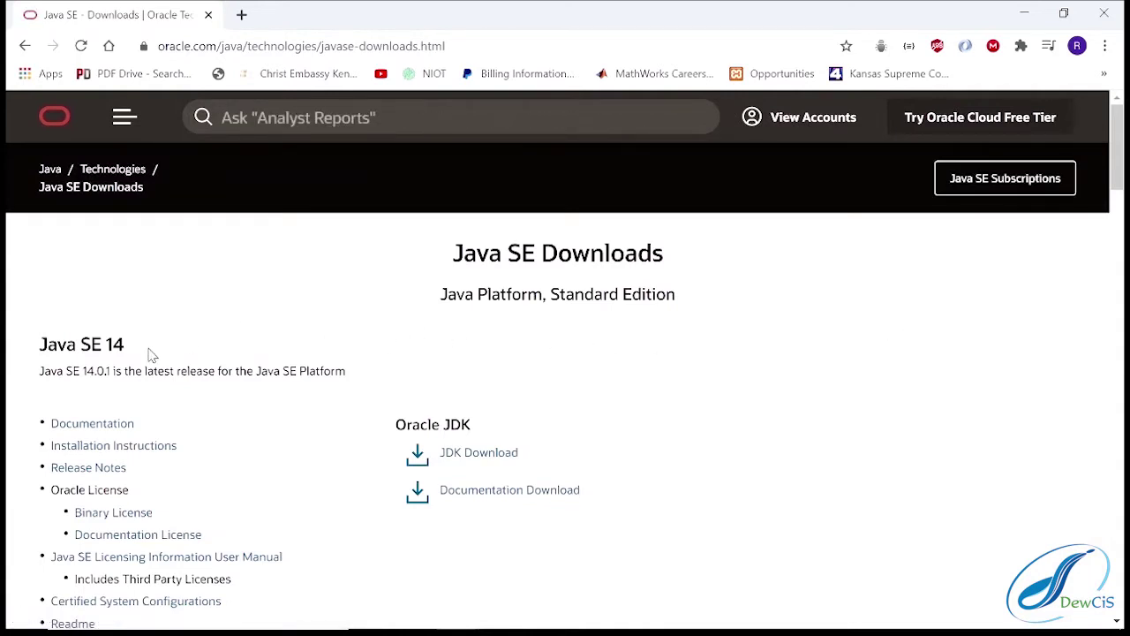
pyautogui.click(476, 458)
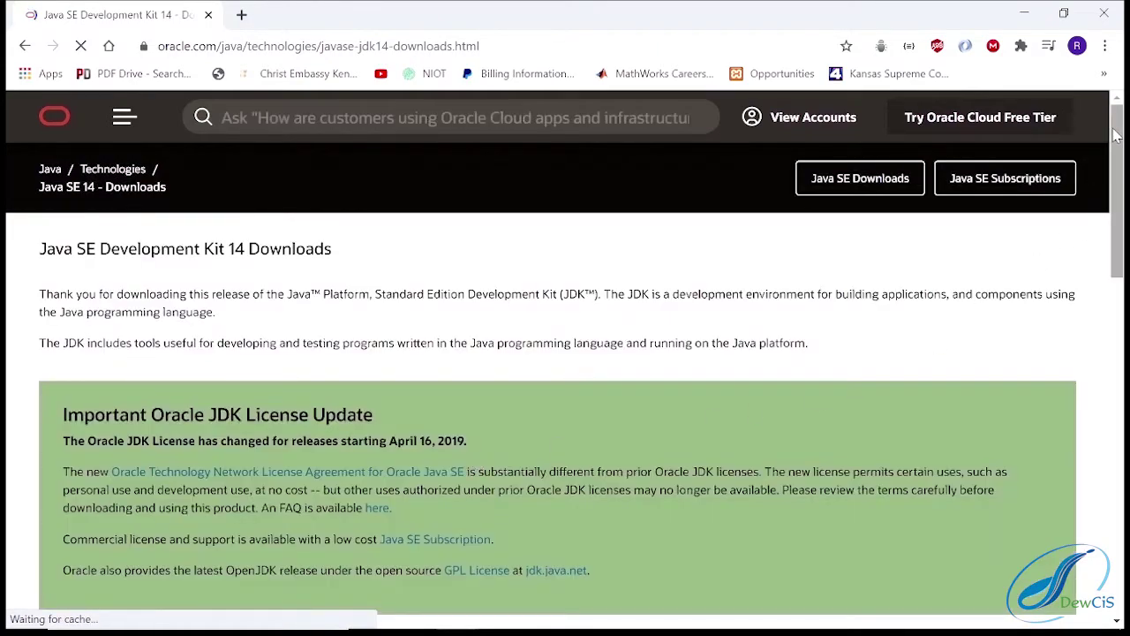
# - Download the Windows x64 Installer jdk-14.0.1_windows-x64_bin.exe, accepting the Oracle Technology Network License Agreement
pyautogui.moveTo(1115, 134); pyautogui.dragTo(1085, 442)
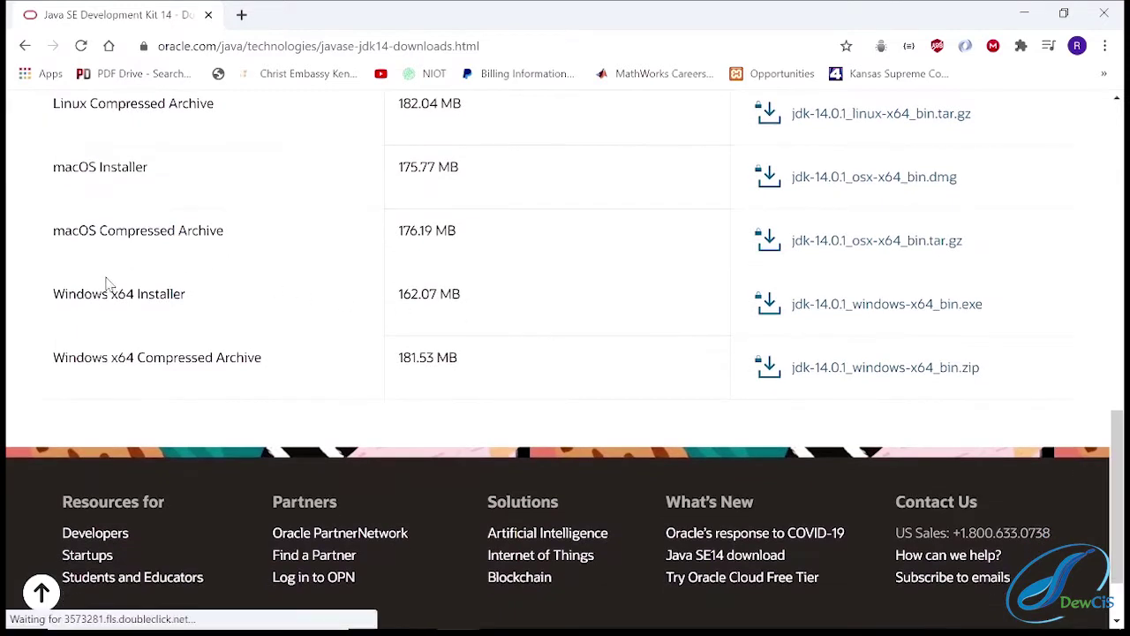
pyautogui.moveTo(52, 305); pyautogui.dragTo(203, 320)
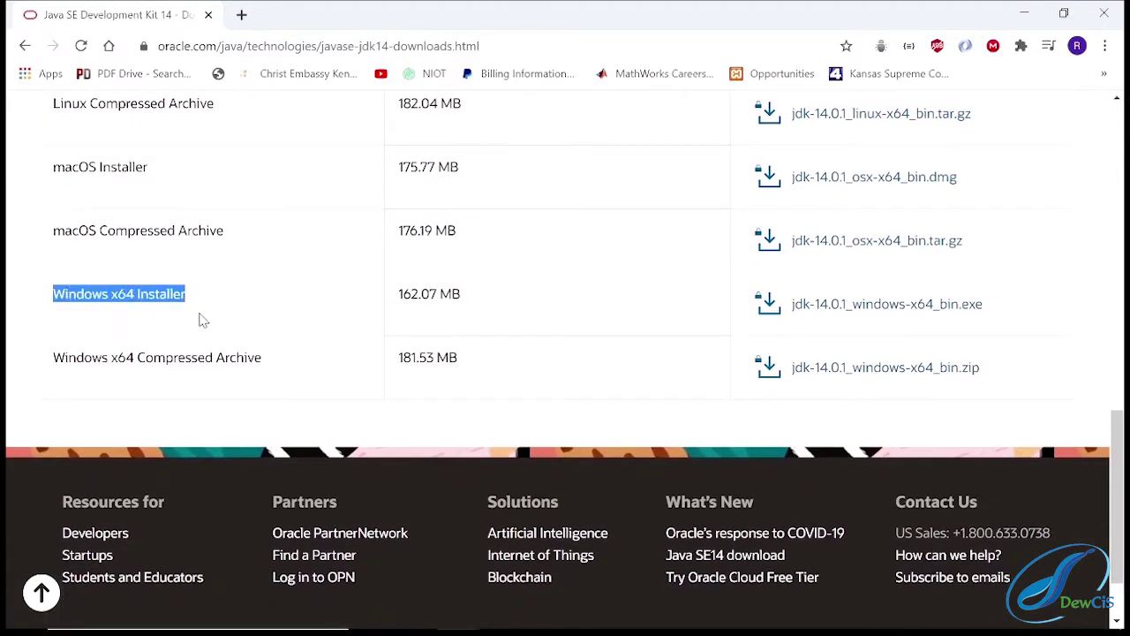
pyautogui.click(903, 309)
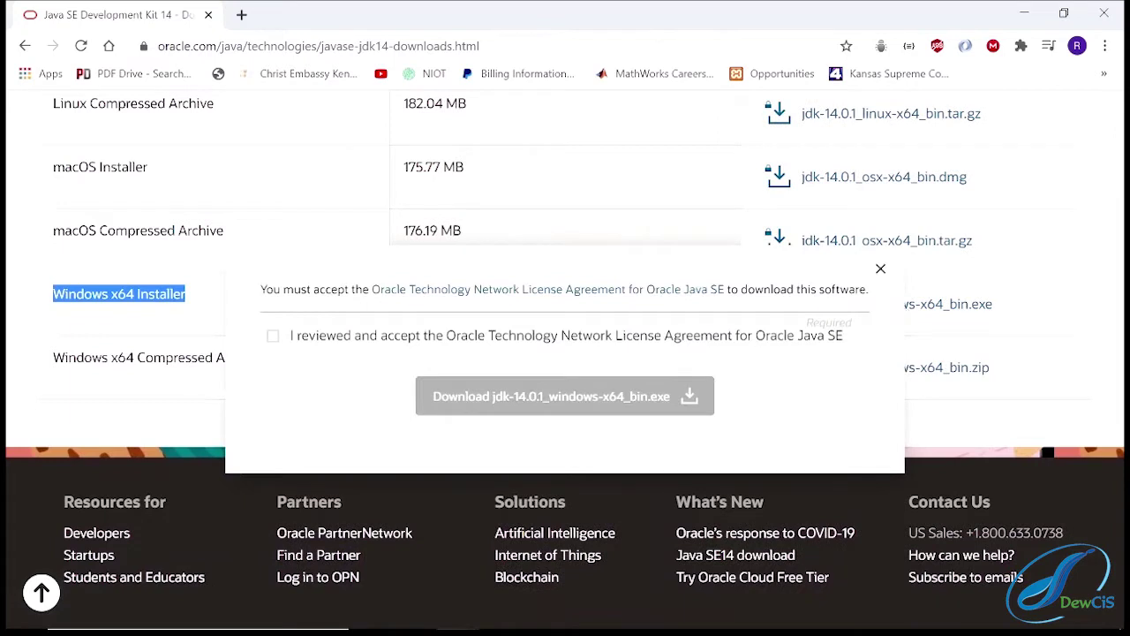
pyautogui.click(273, 336)
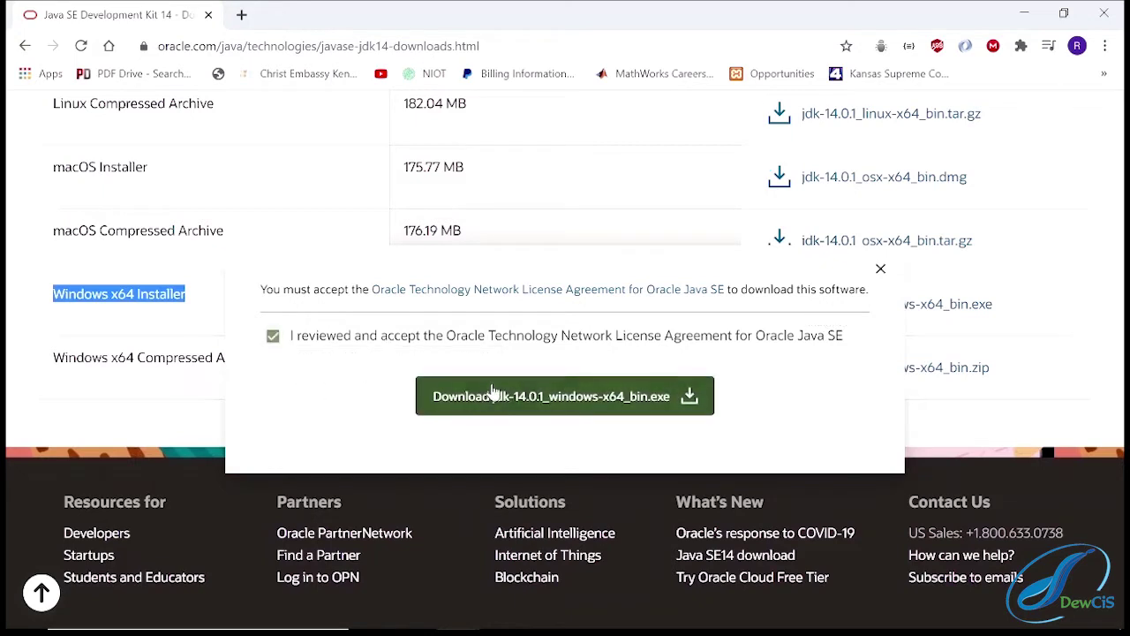
pyautogui.click(508, 399)
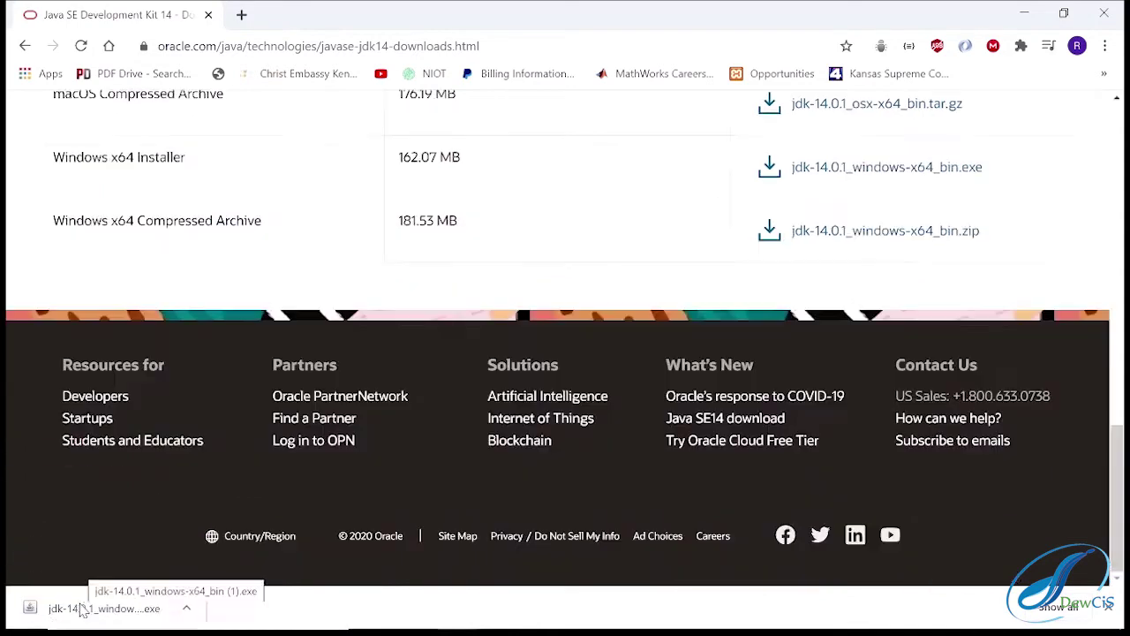
# - Run the downloaded JDK 14.0.1 installer as administrator from its folder and install it to the default C:\Program Files\Java\jdk-14.0.1\
pyautogui.rightClick(83, 608)
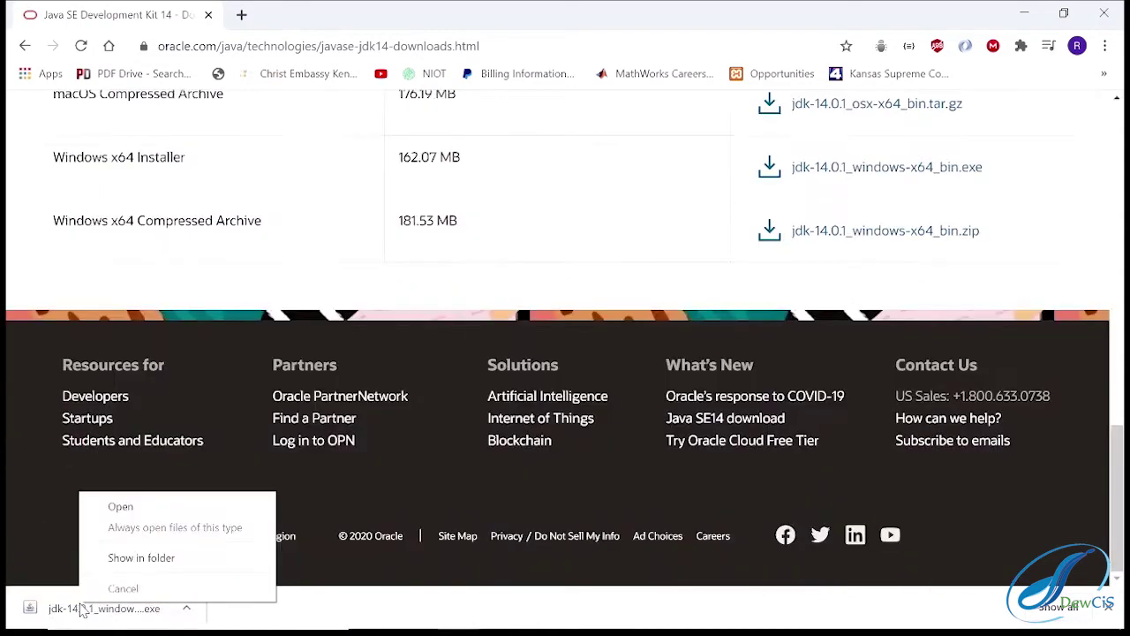
pyautogui.click(121, 557)
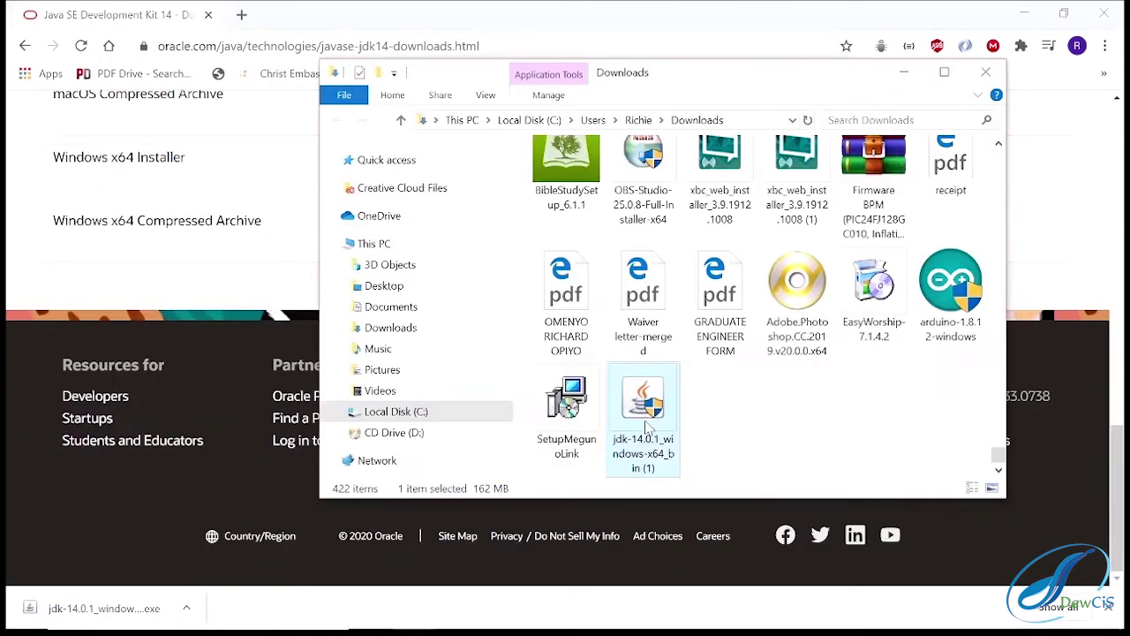
pyautogui.doubleClick(645, 417)
pyautogui.rightClick(645, 417)
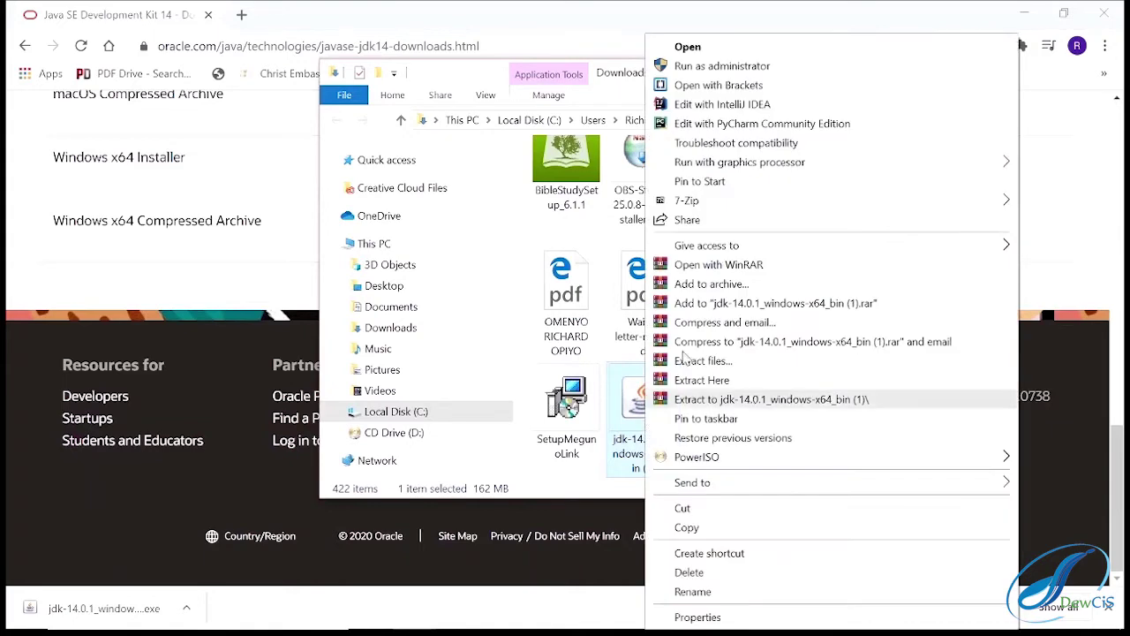
pyautogui.click(719, 67)
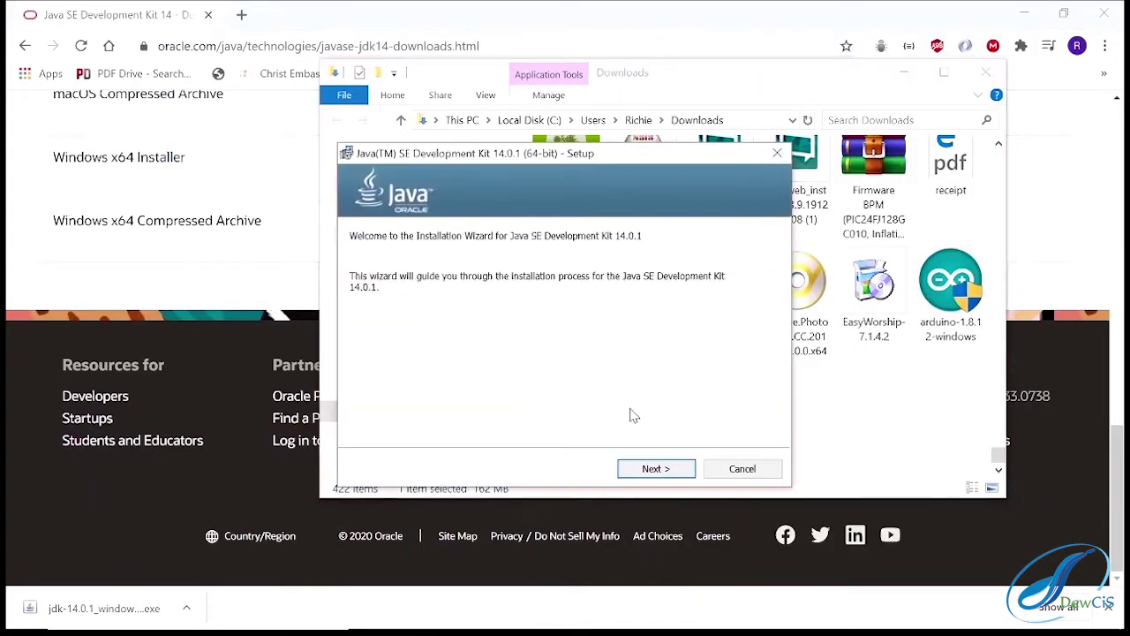
pyautogui.click(659, 474)
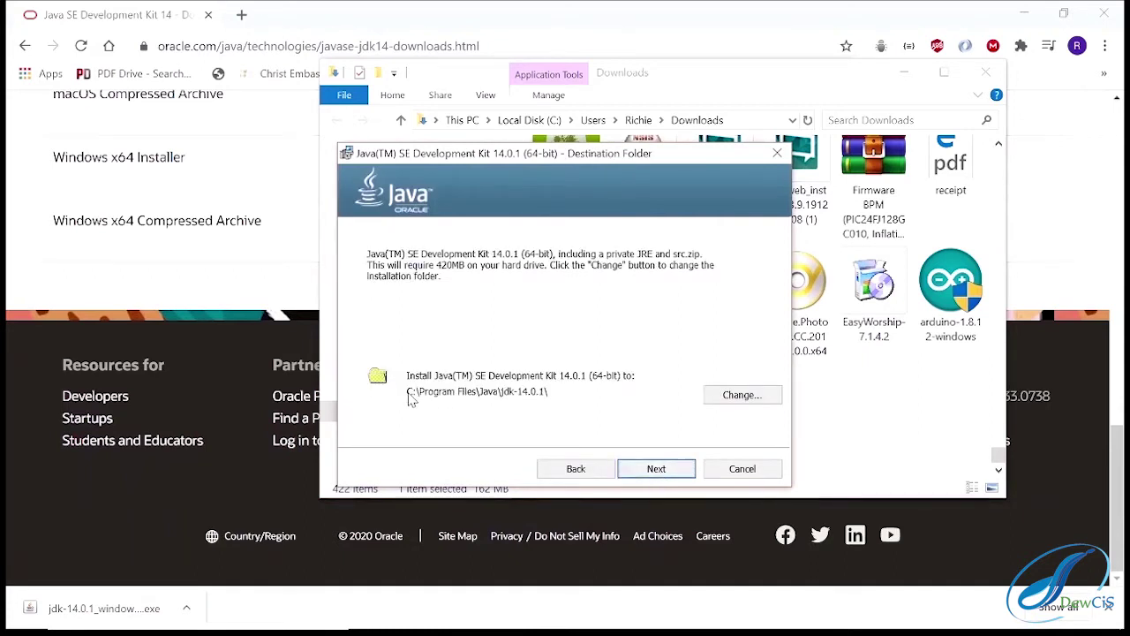
pyautogui.click(656, 470)
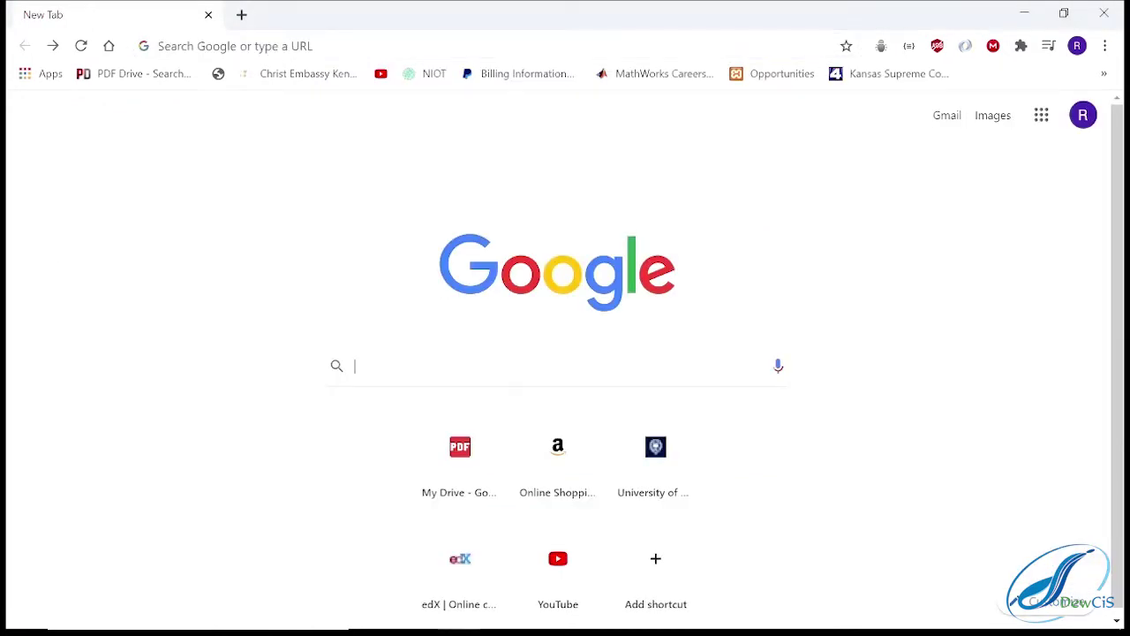
# - Search the web for "Apache netbeans" and open the Apache NetBeans website from the results
pyautogui.write('Apache ')
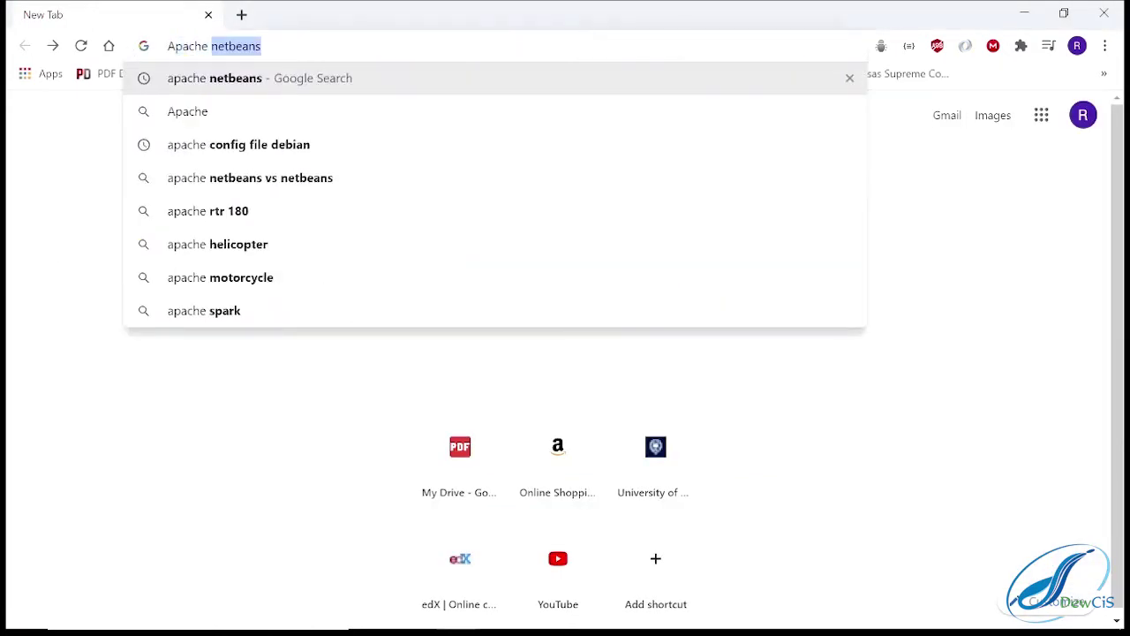
pyautogui.write('netbeans')
pyautogui.press('Return')
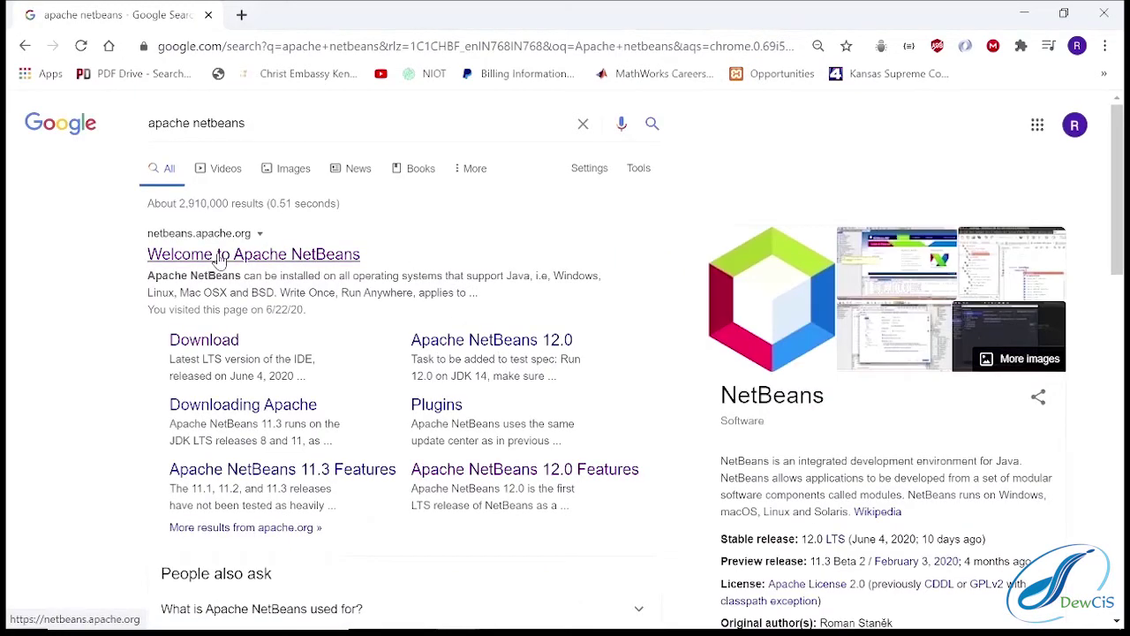
pyautogui.click(219, 258)
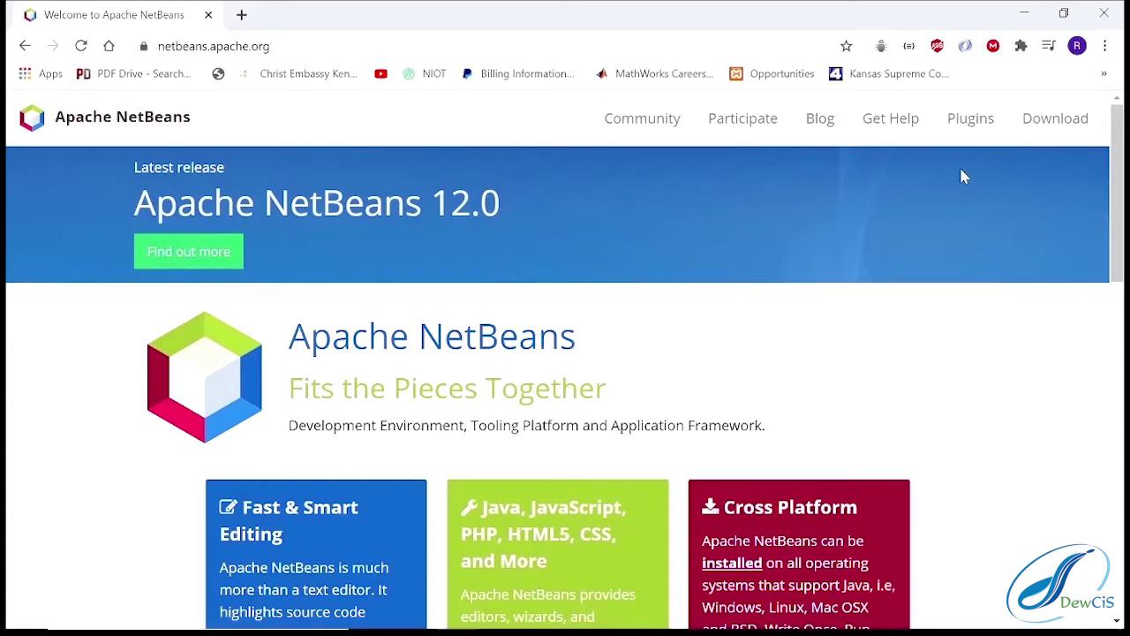
# - Go to the NetBeans releases and open the download page for Apache NetBeans 12 LTS (NB 12.0)
pyautogui.click(1053, 120)
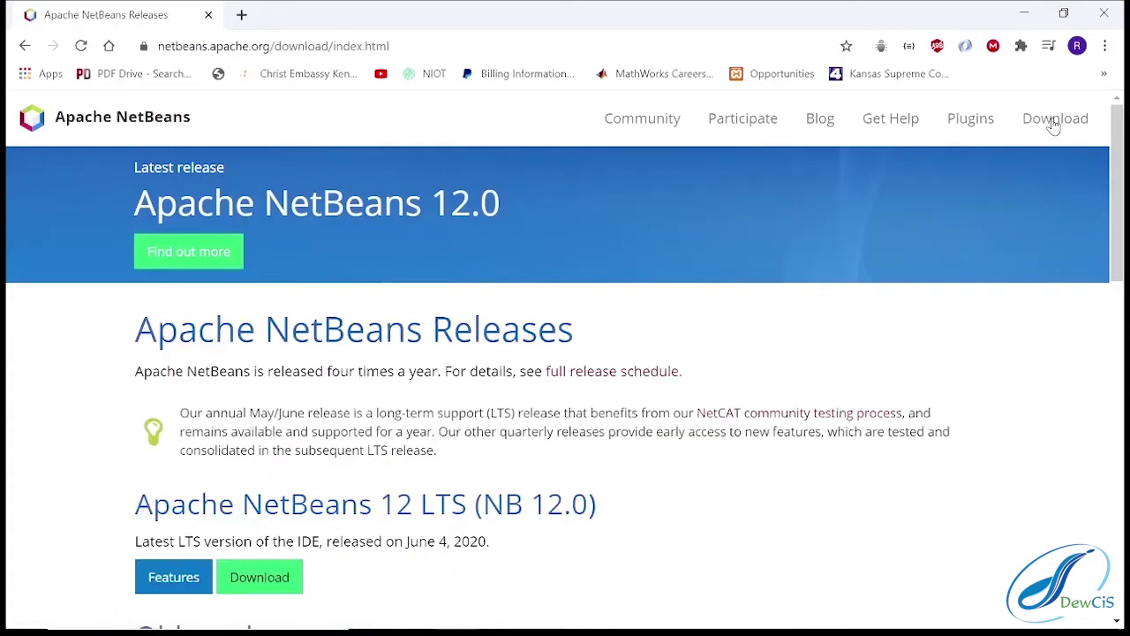
pyautogui.moveTo(1118, 177); pyautogui.dragTo(1118, 227)
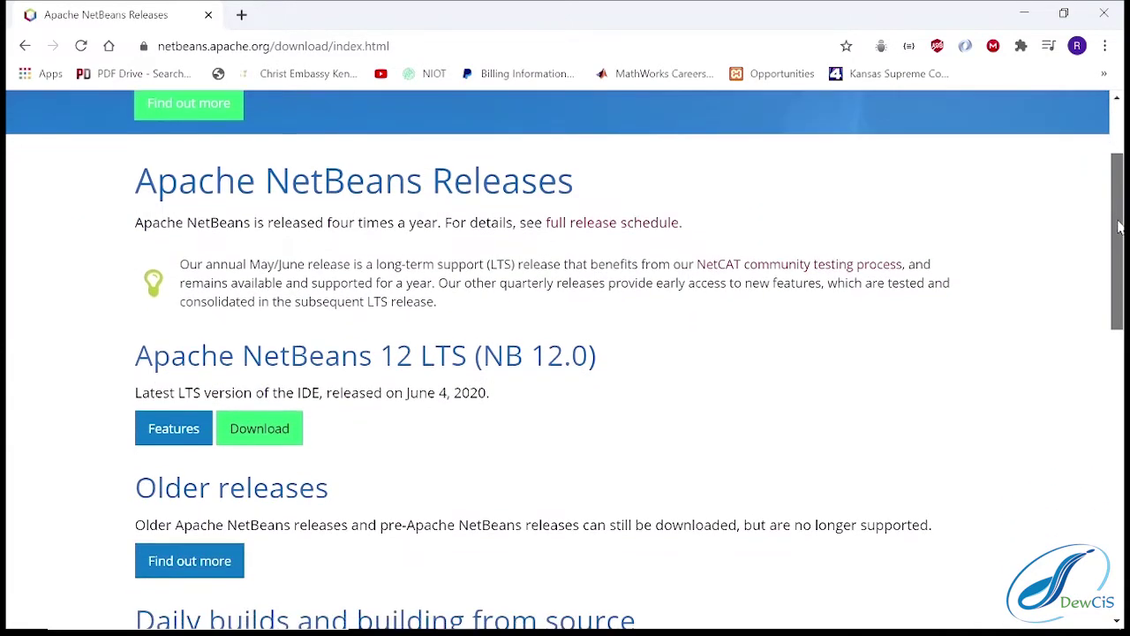
pyautogui.click(250, 430)
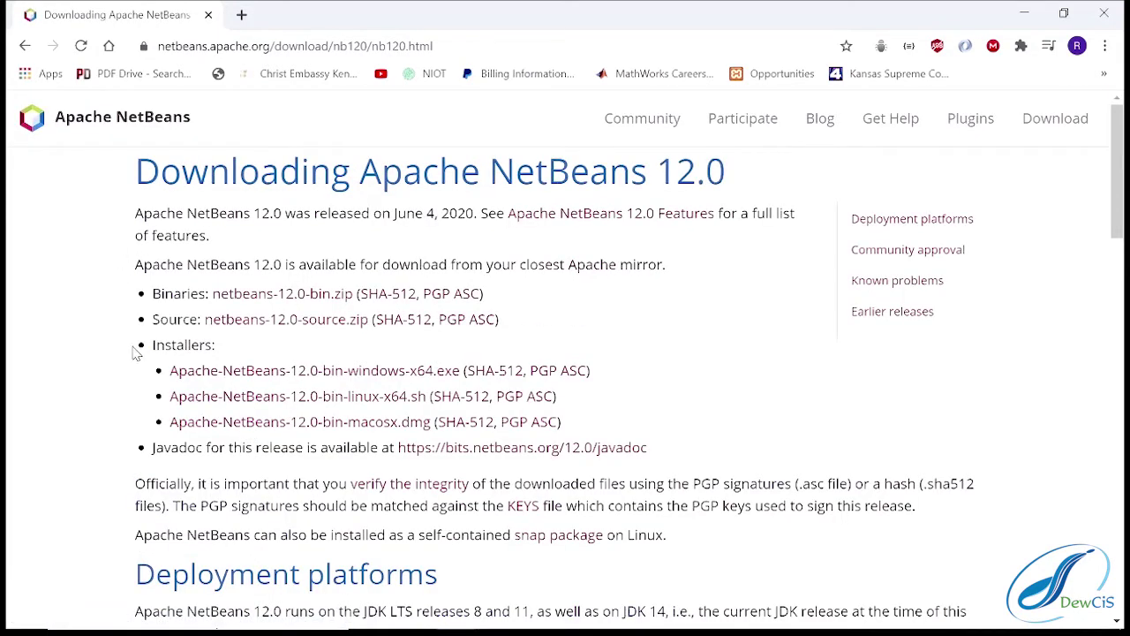
# - Download the Windows installer Apache-NetBeans-12.0-bin-windows-x64.exe from the HTTP mirror link
pyautogui.moveTo(150, 344); pyautogui.dragTo(227, 362)
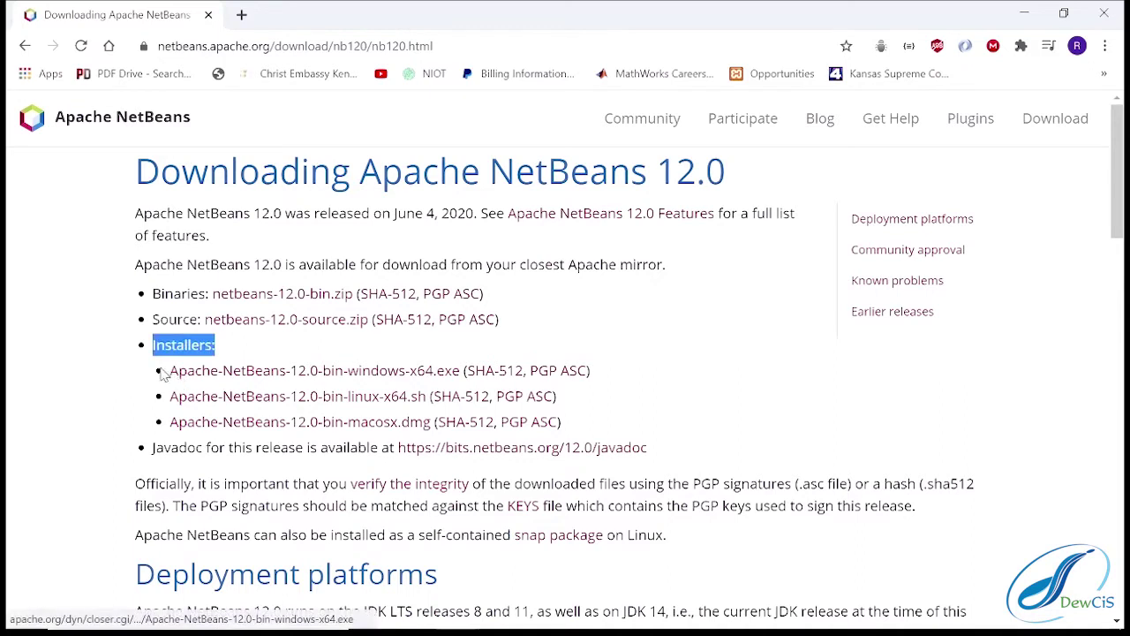
pyautogui.moveTo(164, 372); pyautogui.dragTo(601, 384)
pyautogui.click(618, 377)
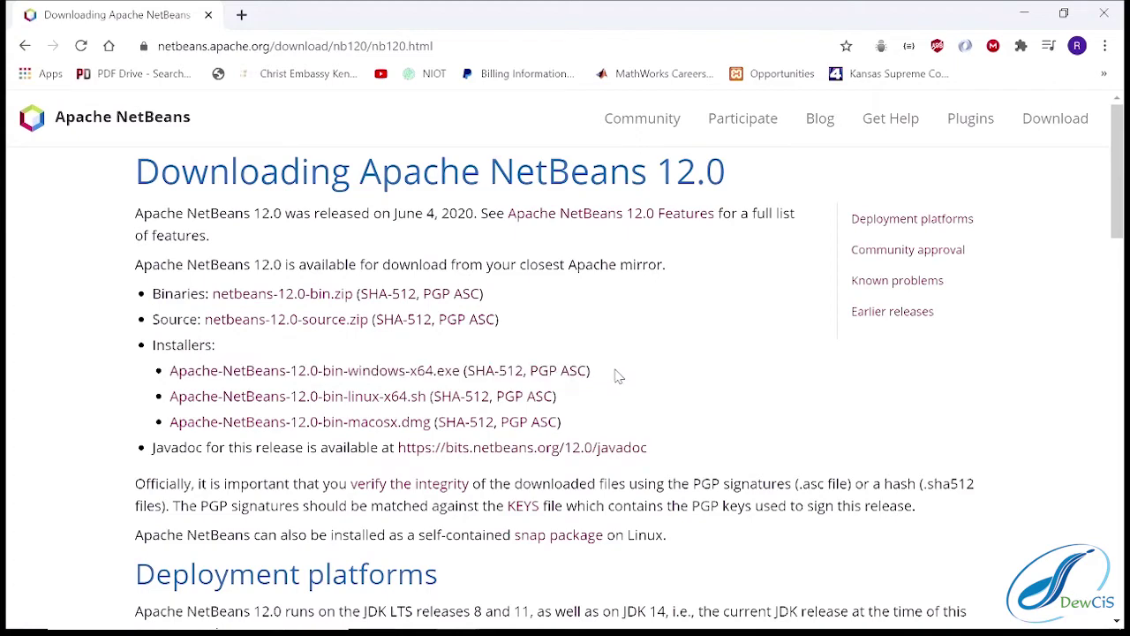
pyautogui.click(388, 377)
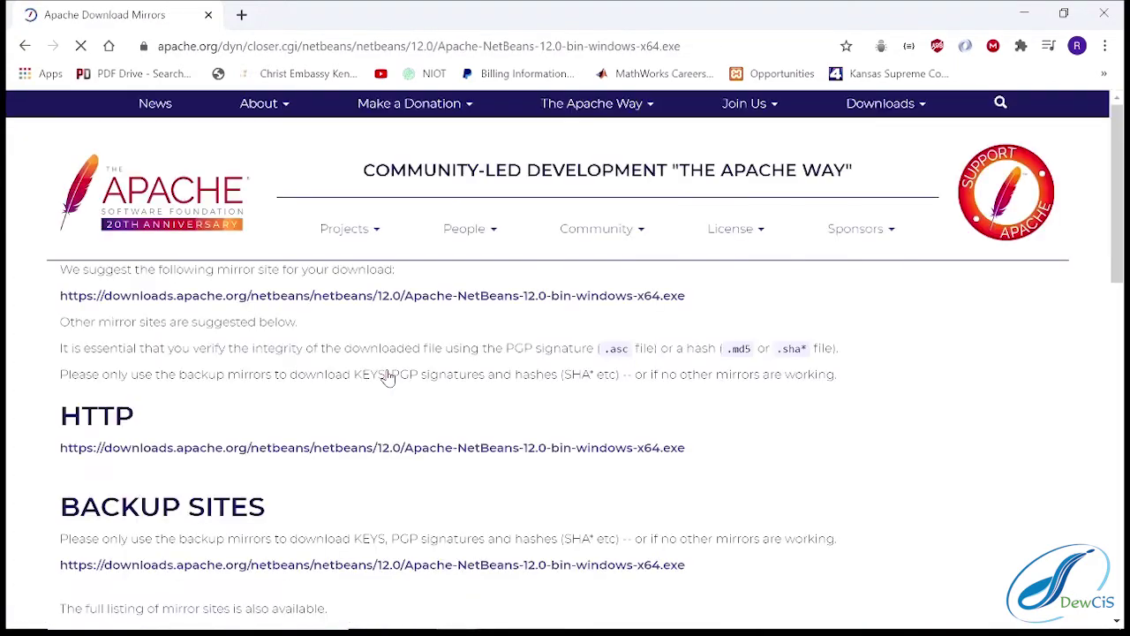
pyautogui.scroll(-1, 134, 404)
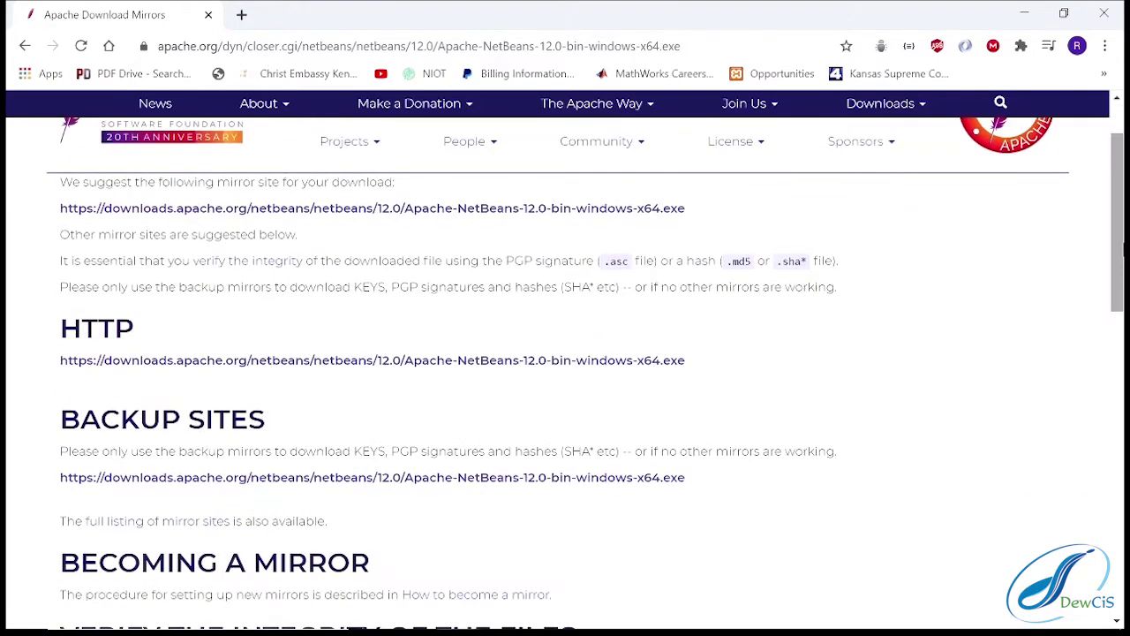
pyautogui.click(134, 371)
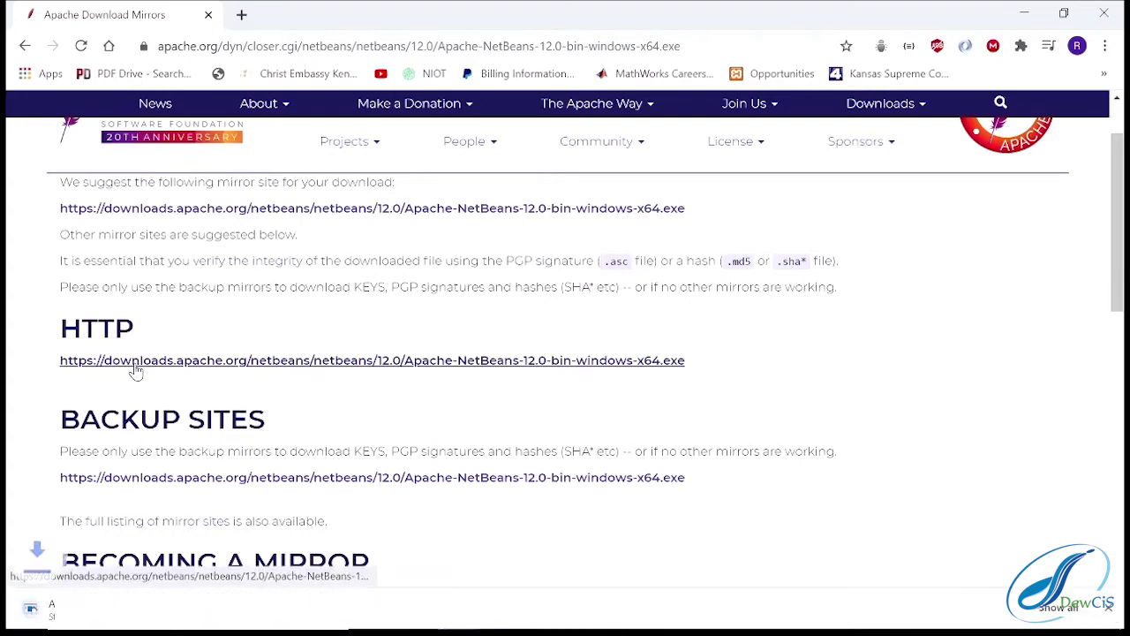
pyautogui.scroll(1, 630, 241)
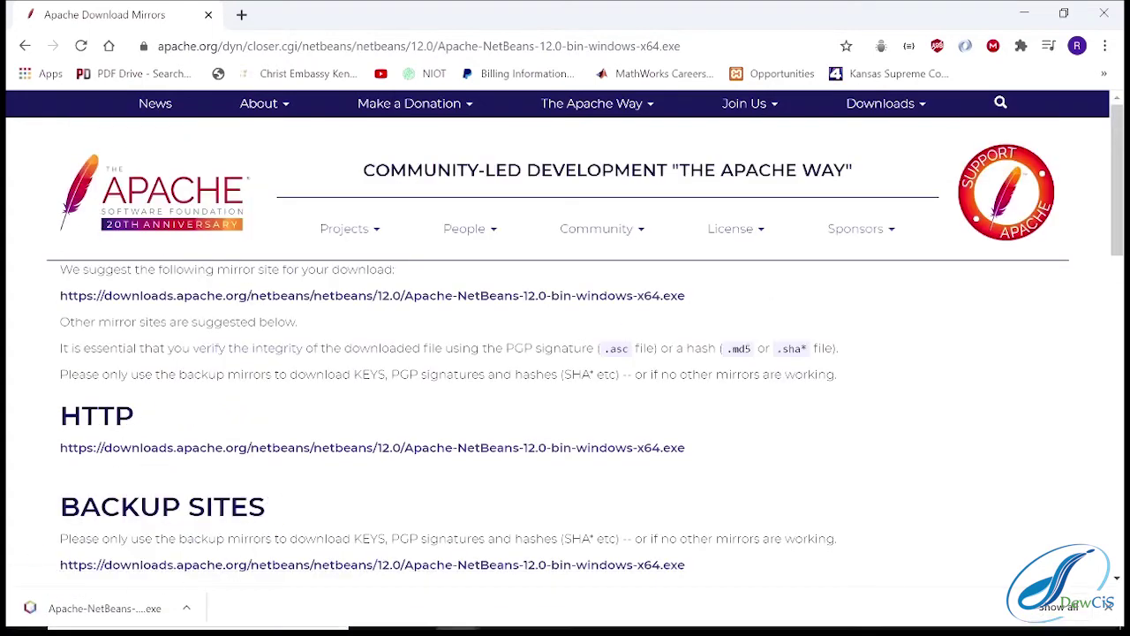
# - Run the downloaded Apache NetBeans 12.0 installer as administrator from its folder and accept the license agreement terms
pyautogui.rightClick(120, 602)
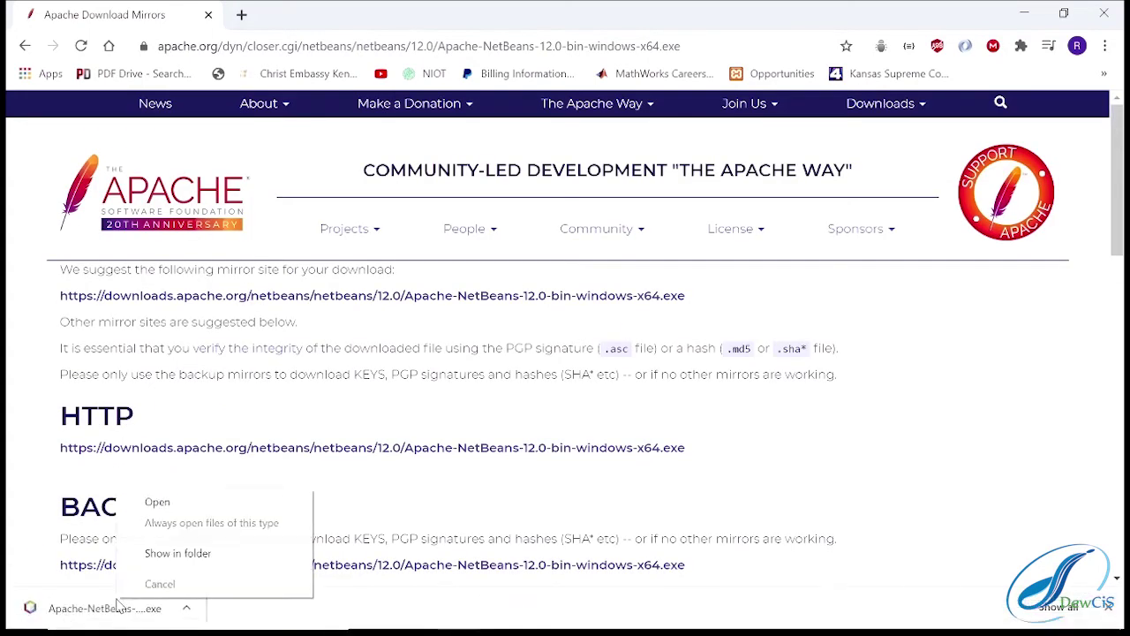
pyautogui.click(194, 555)
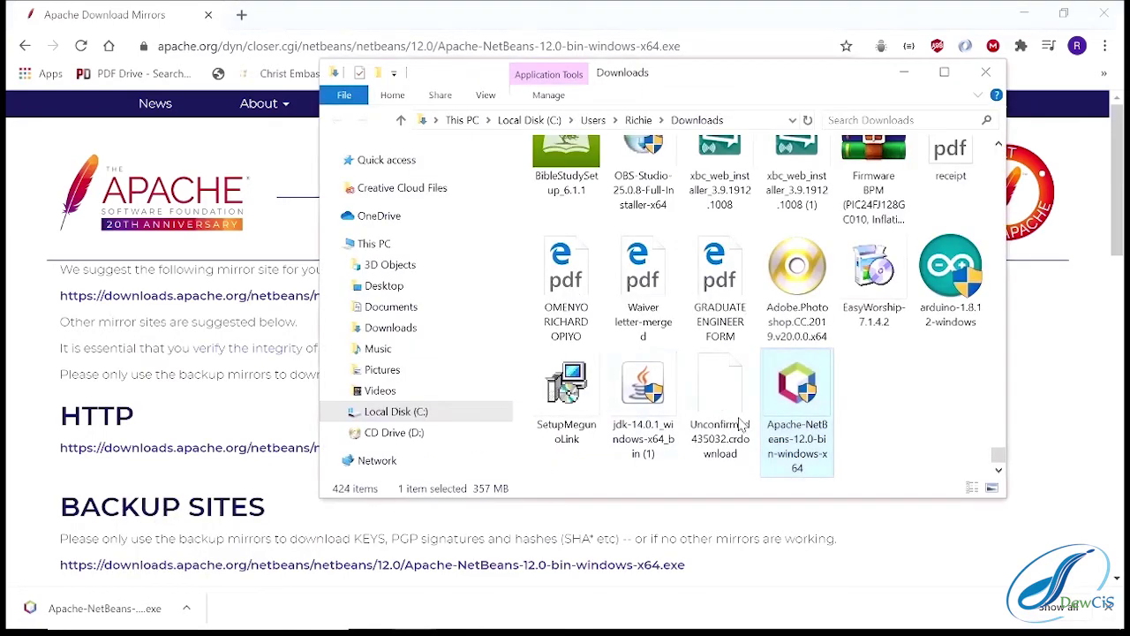
pyautogui.rightClick(806, 430)
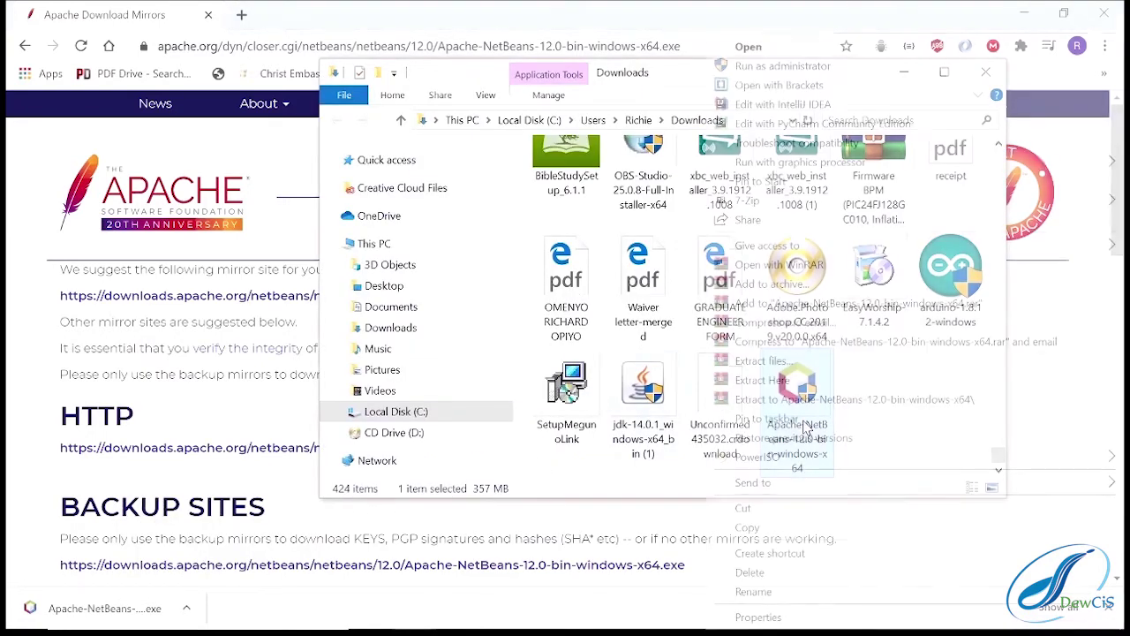
pyautogui.click(806, 67)
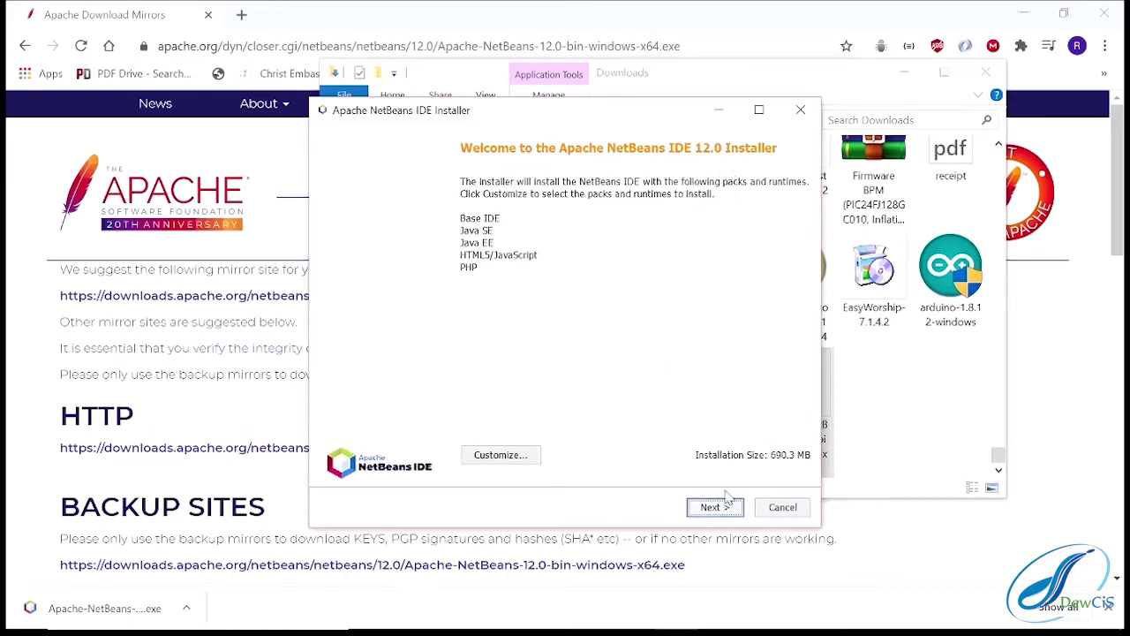
pyautogui.click(726, 516)
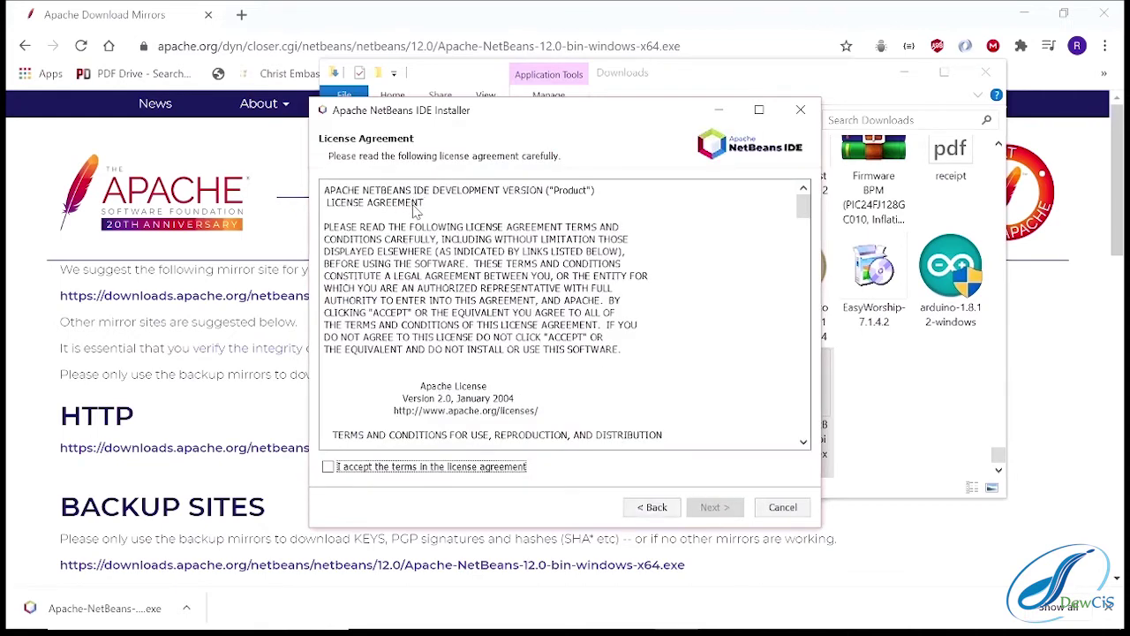
pyautogui.click(326, 469)
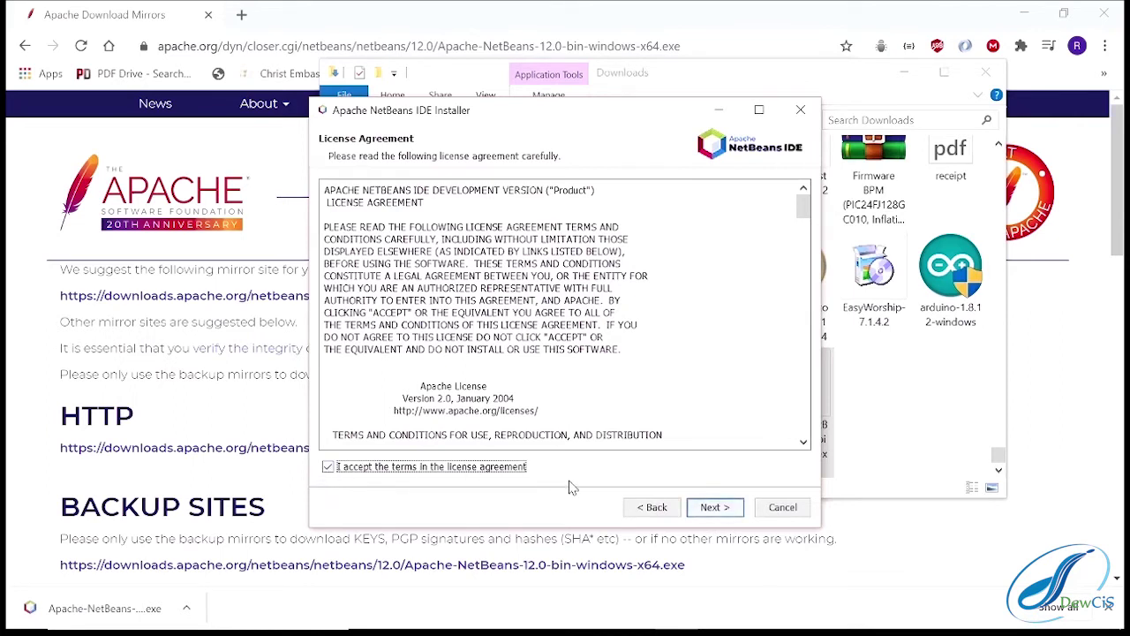
# - Install NetBeans to C:\Program Files\NetBeans-12.0 with the jdk-14.0.1 JDK and update checking enabled, and finish the setup
pyautogui.click(695, 512)
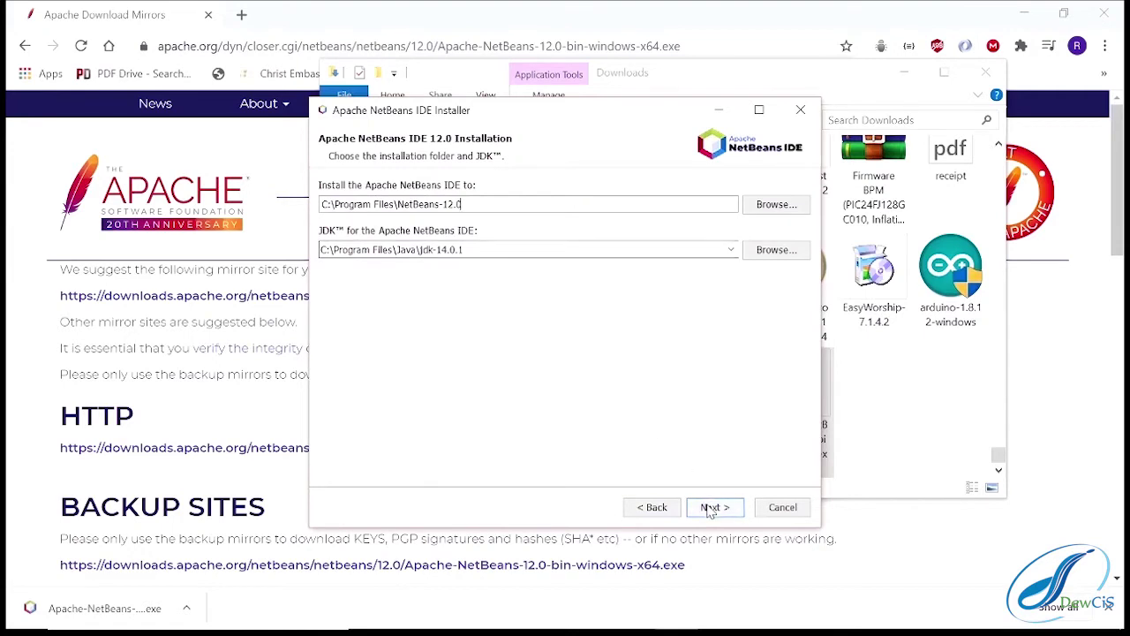
pyautogui.click(711, 508)
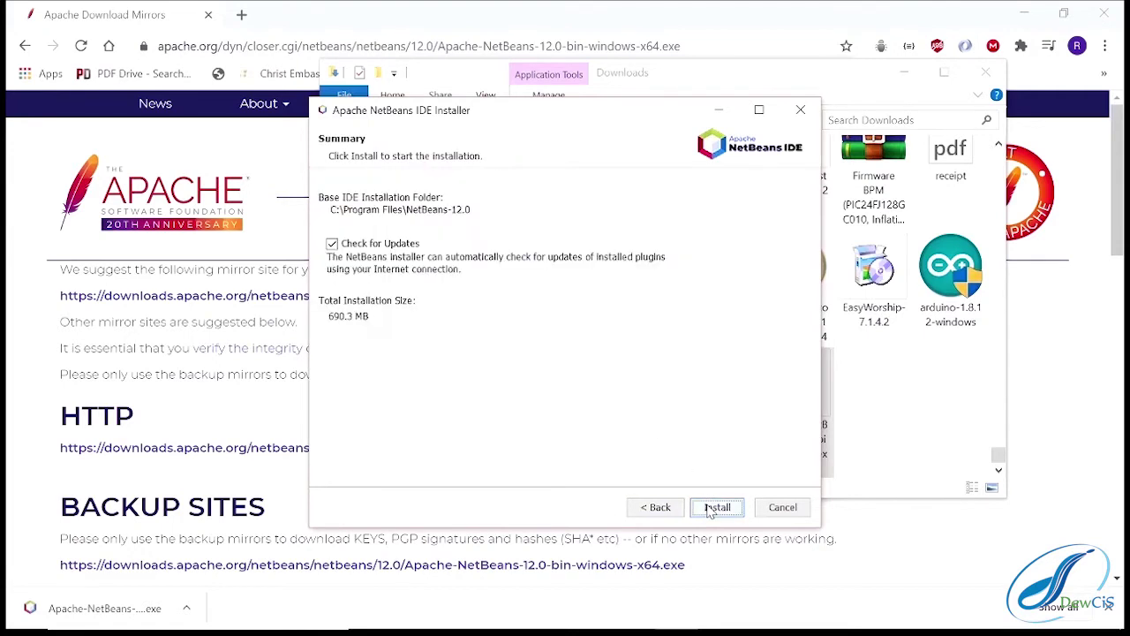
pyautogui.click(334, 248)
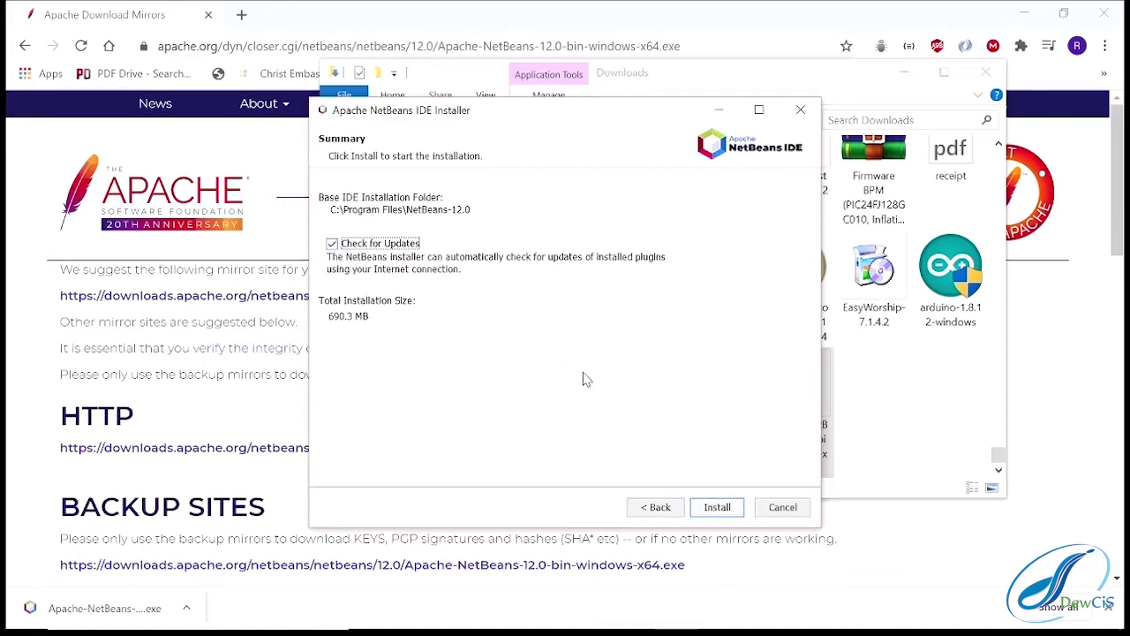
pyautogui.click(717, 507)
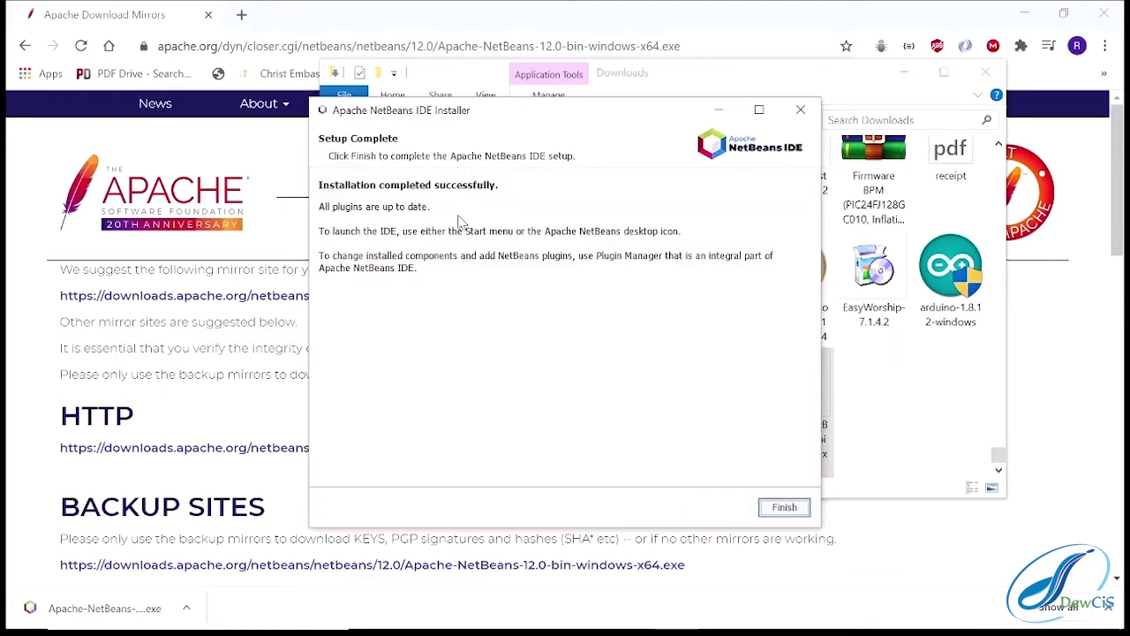
pyautogui.click(782, 508)
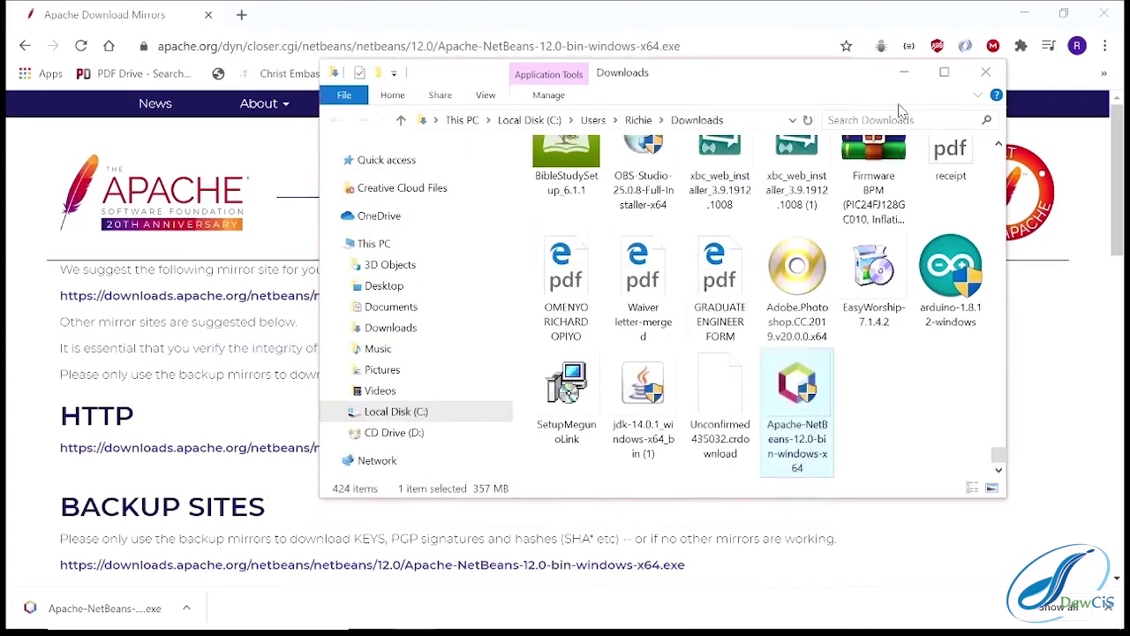
# - Clear the open windows from the desktop and launch Apache NetBeans IDE from its desktop shortcut
pyautogui.click(903, 72)
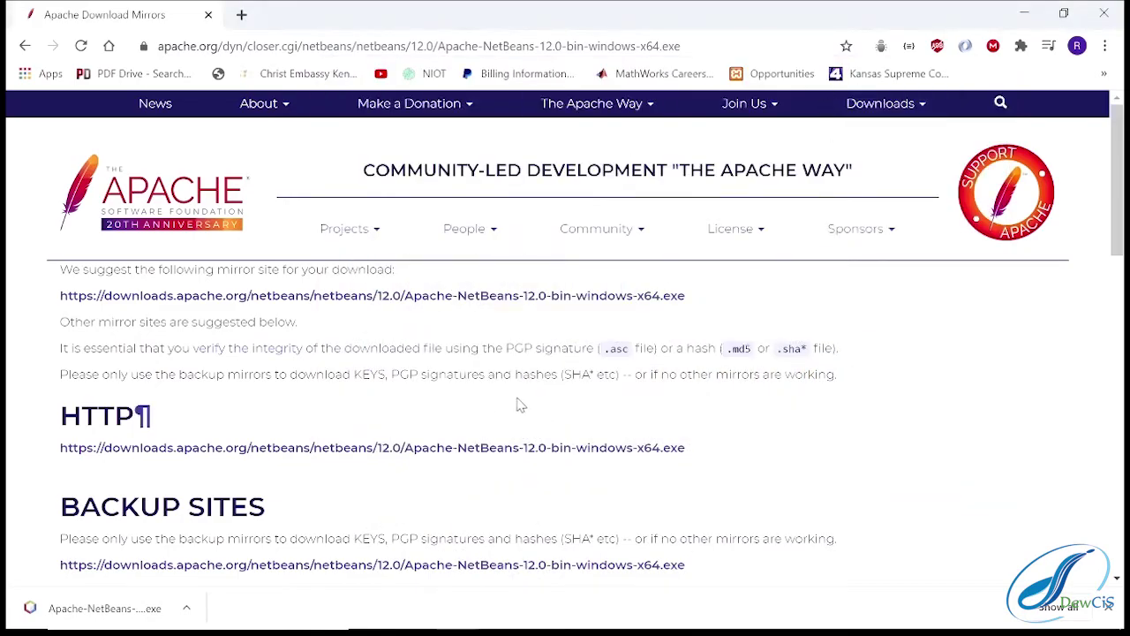
pyautogui.click(1123, 613)
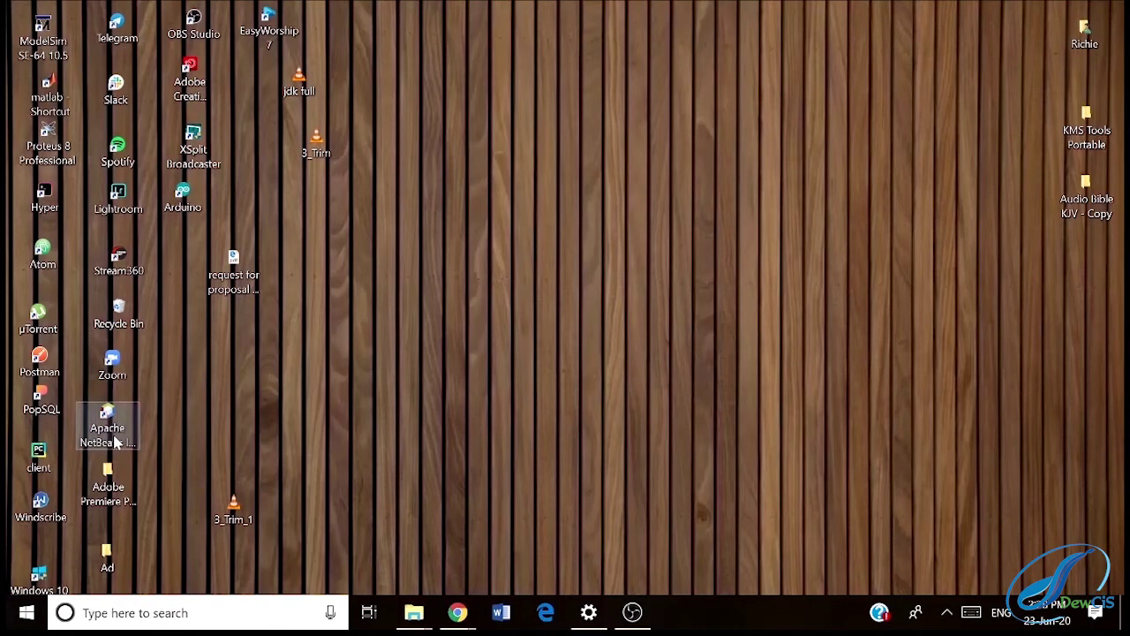
pyautogui.click(115, 442)
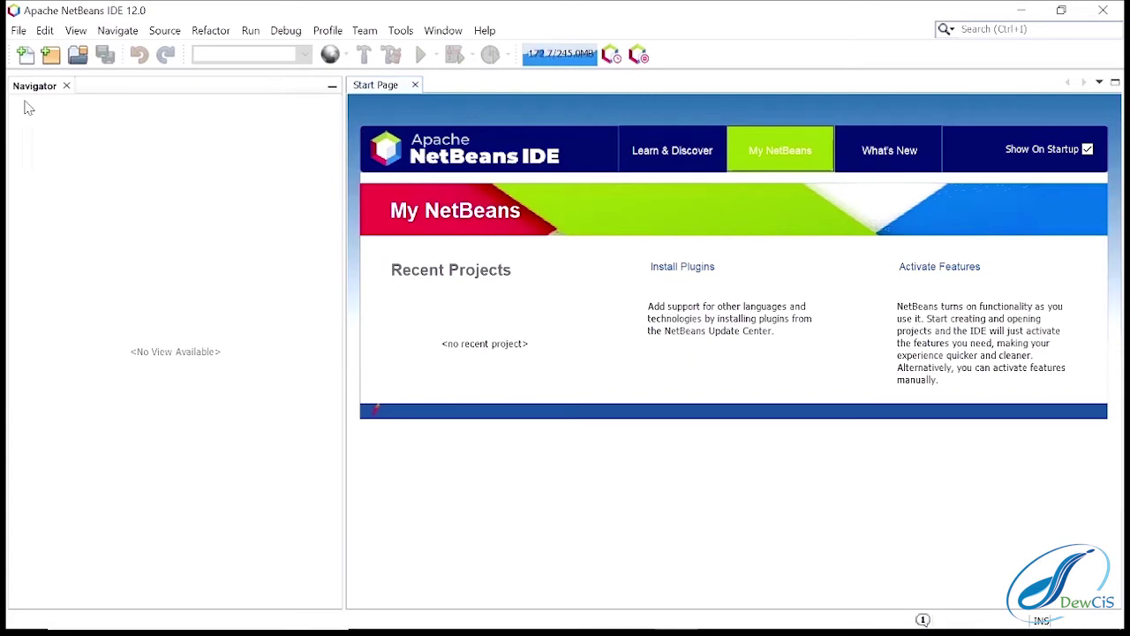
# - Start a new project of type Java Application in the Java with Ant category and proceed to its name and location settings
pyautogui.click(19, 30)
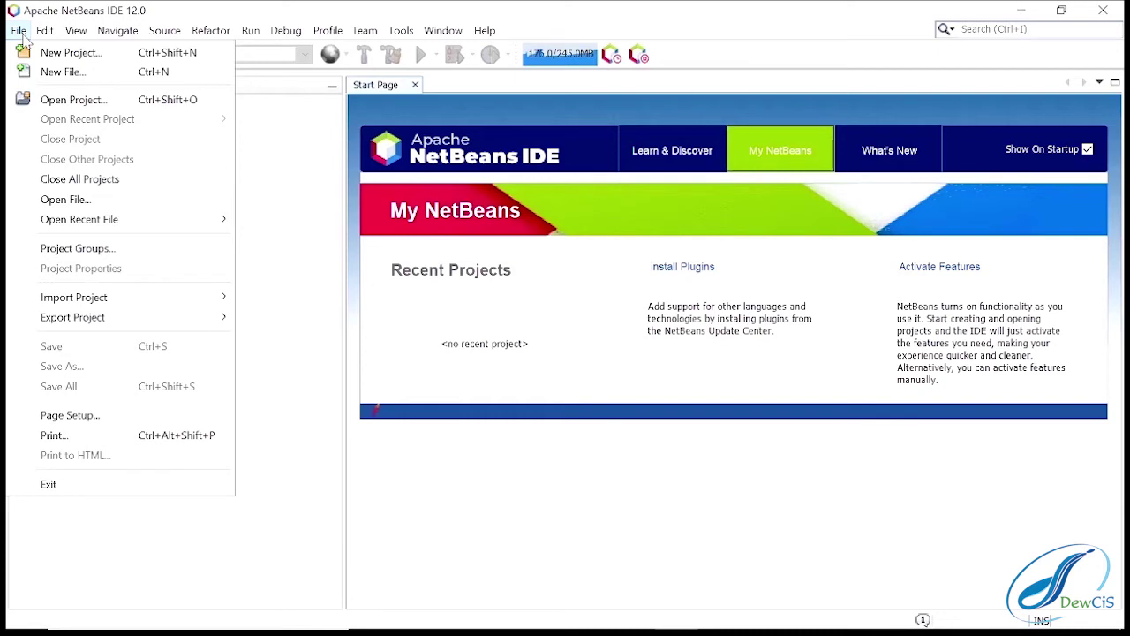
pyautogui.click(53, 53)
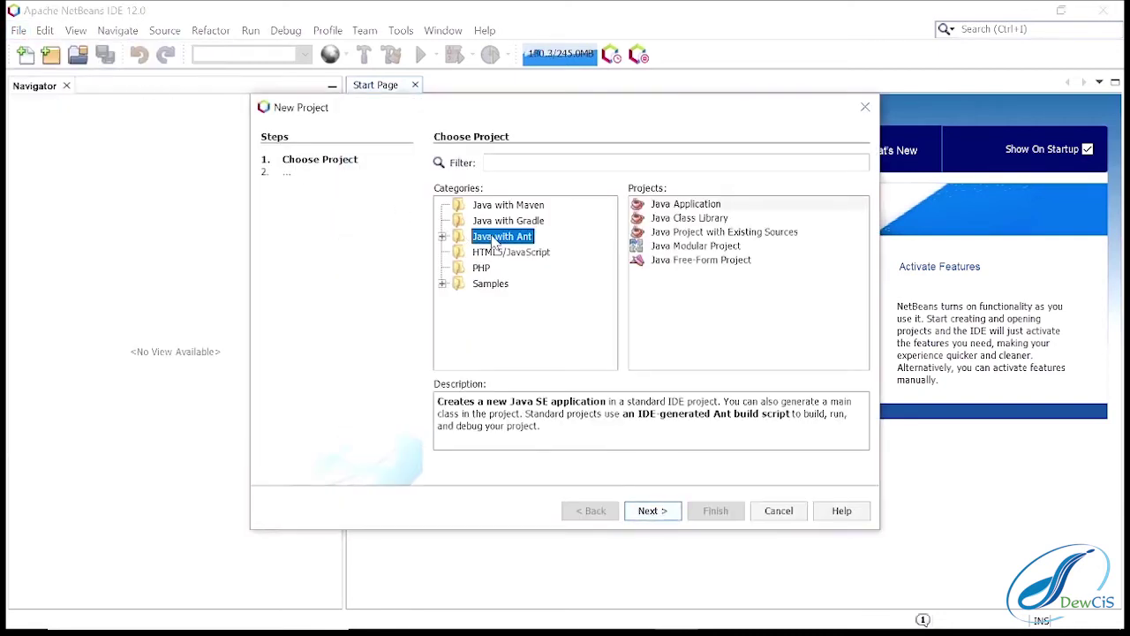
pyautogui.click(692, 207)
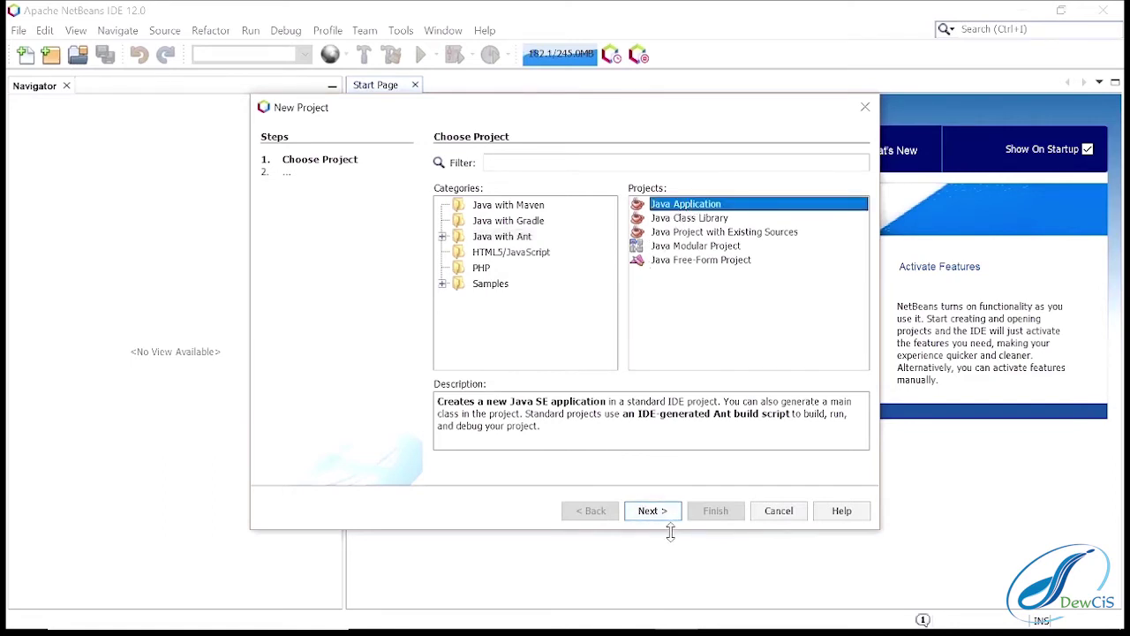
pyautogui.click(634, 510)
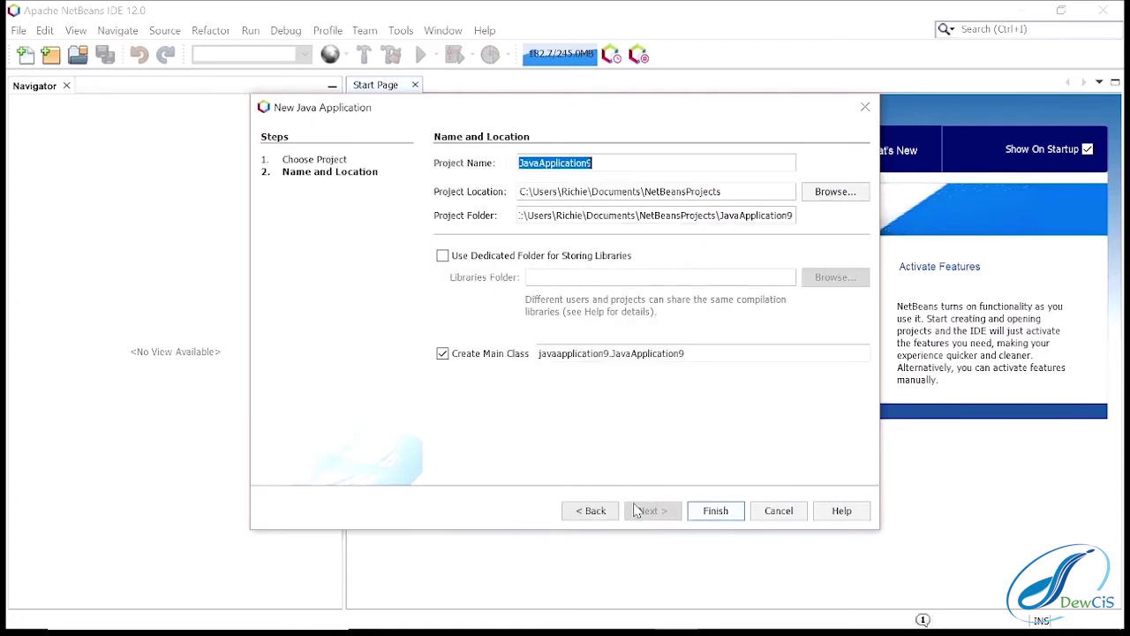
# - Name the project HelloWorld, keep creation of the main class helloworld.HelloWorld enabled, and create the project
pyautogui.press('End')
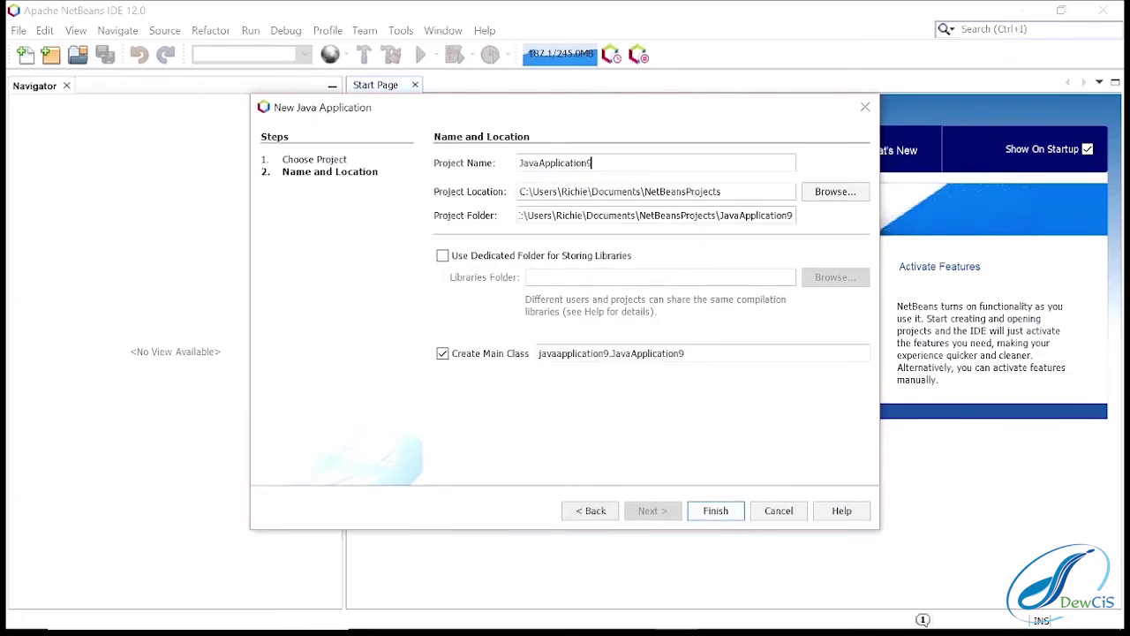
pyautogui.hotkey('shift', 'Home')
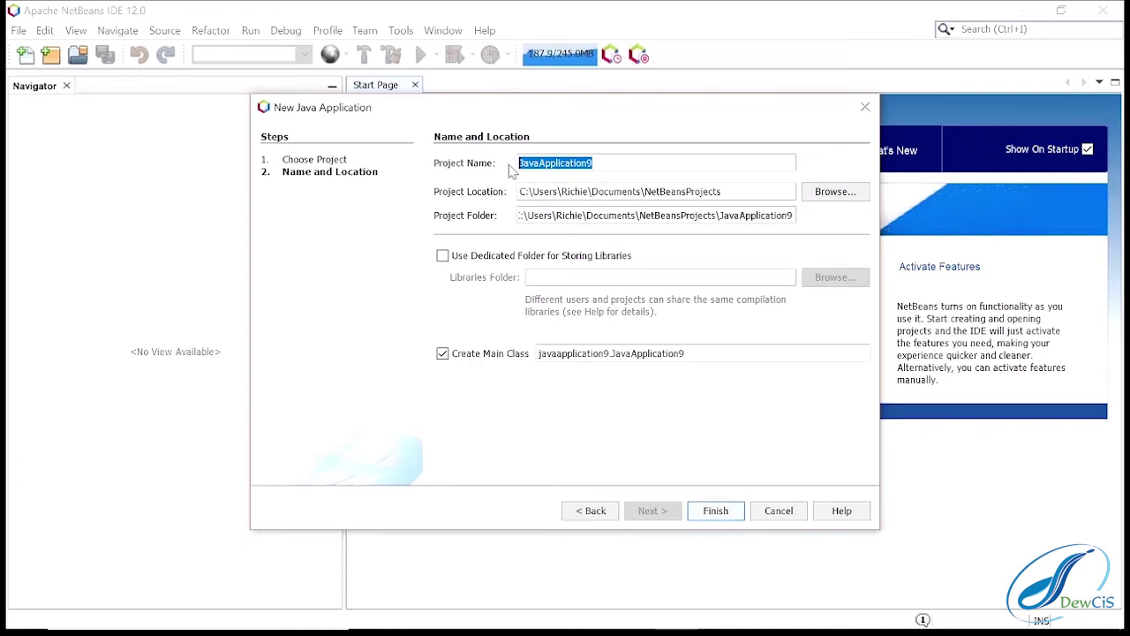
pyautogui.write('Hel')
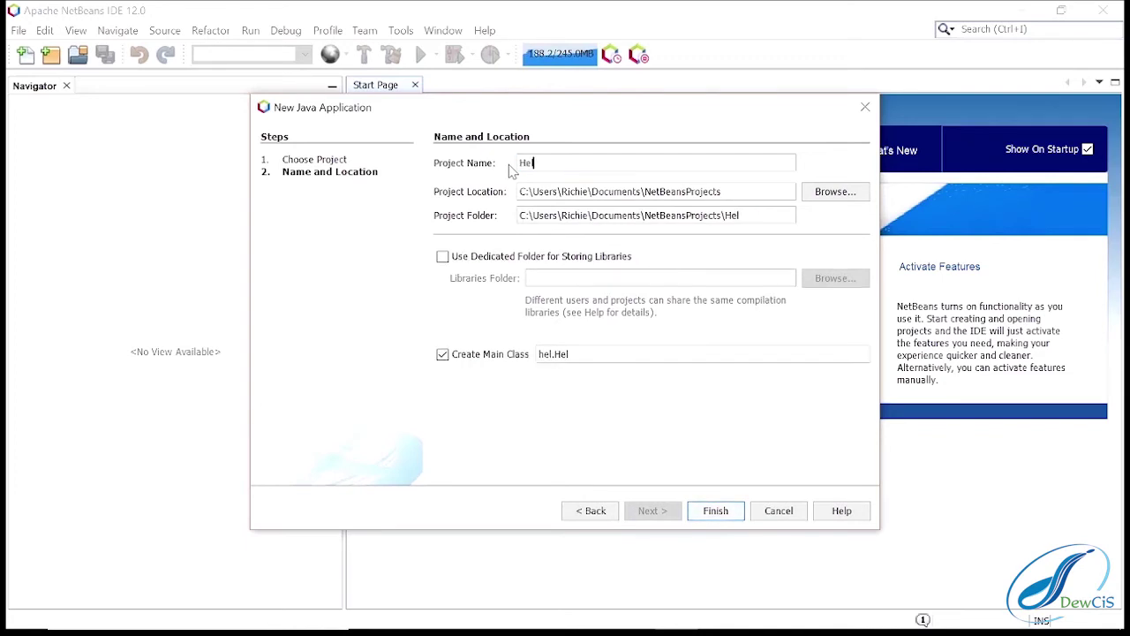
pyautogui.write('loWorld')
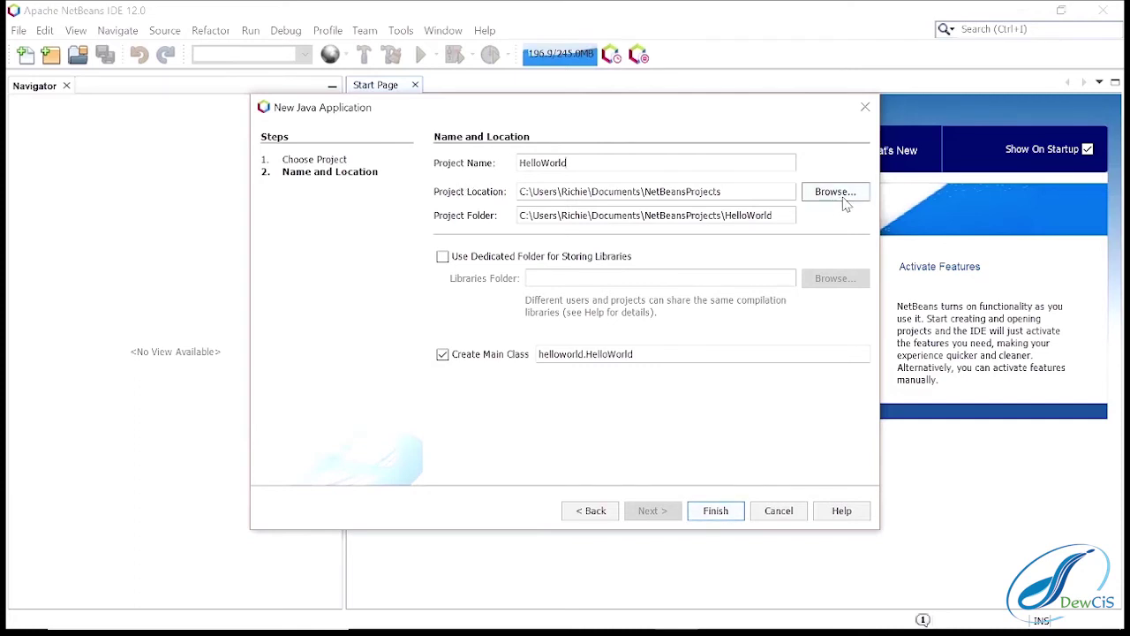
pyautogui.click(447, 359)
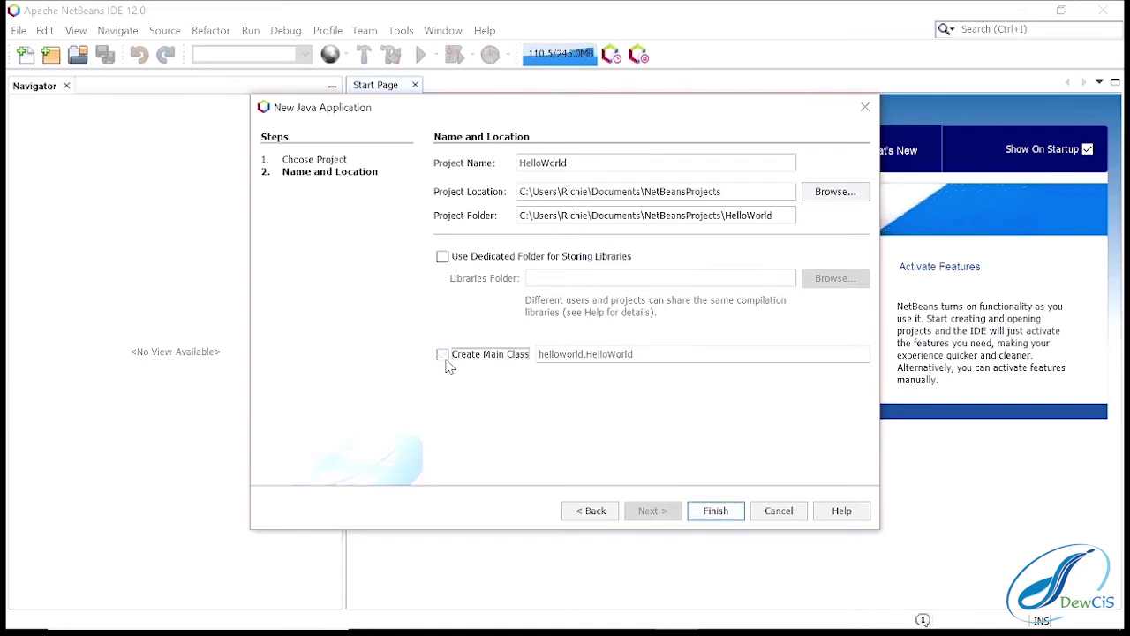
pyautogui.click(444, 357)
pyautogui.click(717, 514)
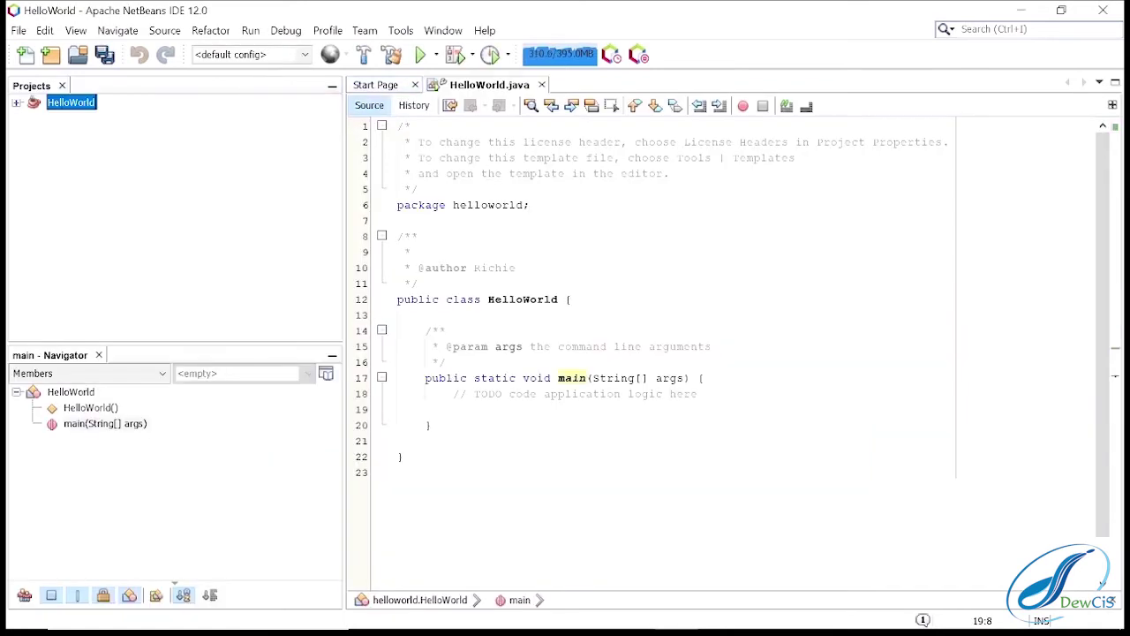
# - Expand the HelloWorld project's source packages and the helloworld package down to HelloWorld.java
pyautogui.click(16, 104)
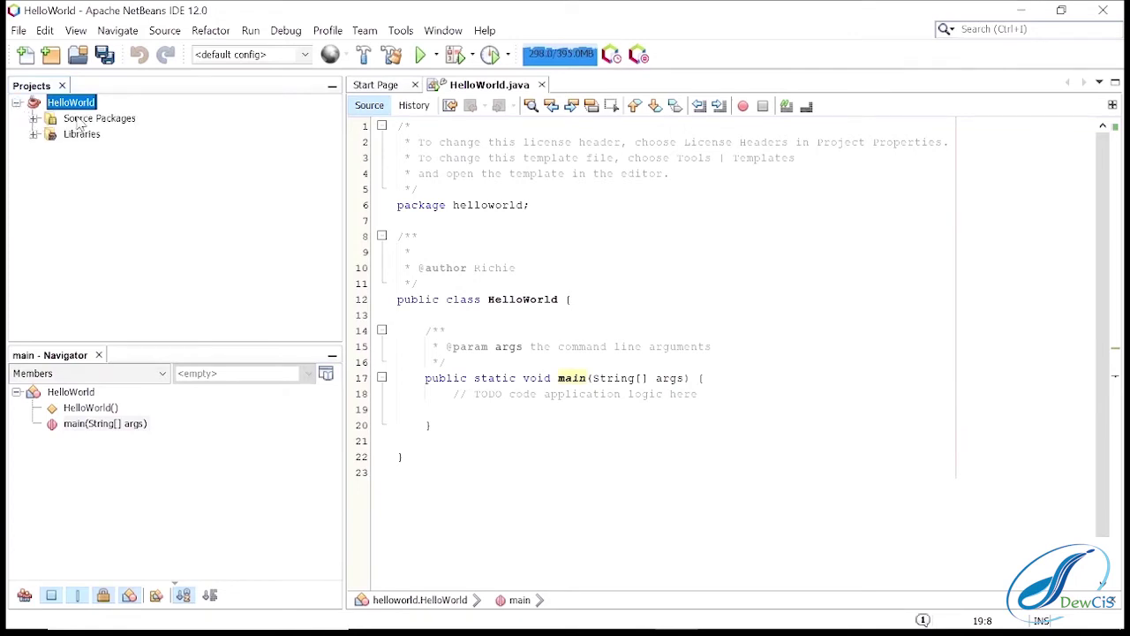
pyautogui.click(33, 118)
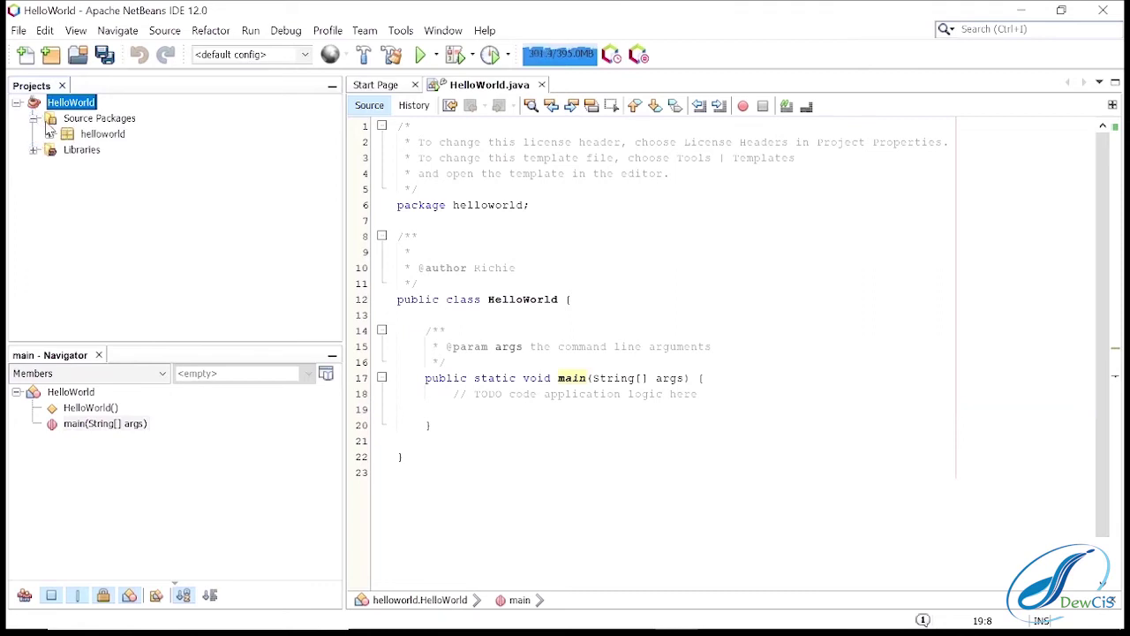
pyautogui.click(50, 134)
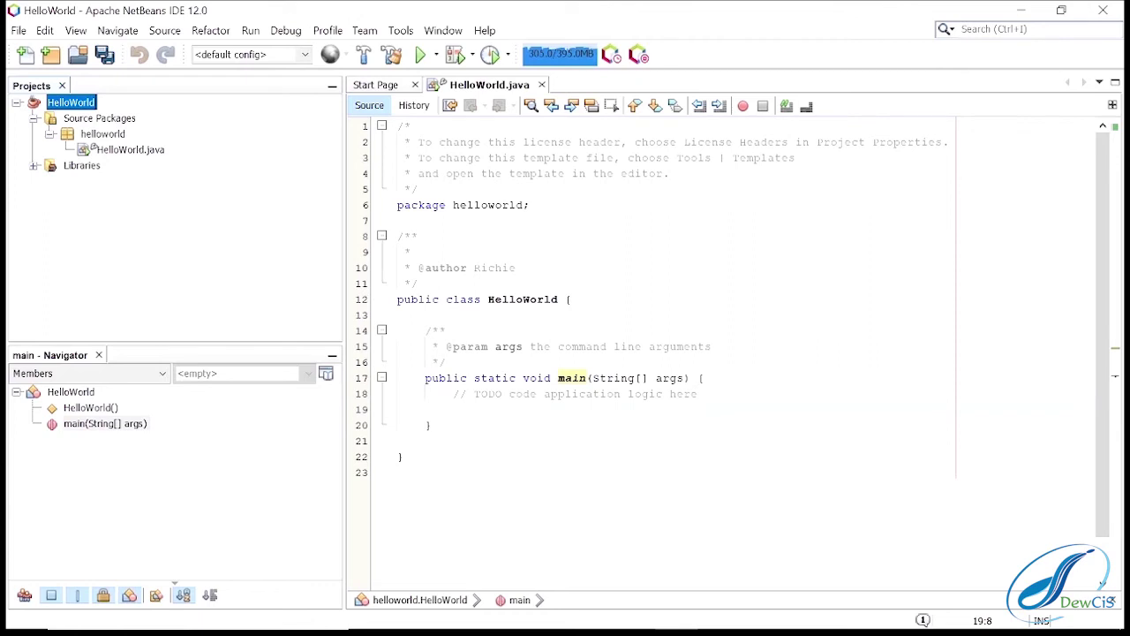
# - Add a System.out.println(String x) call on a new line below the TODO comment in the main method
pyautogui.click(418, 283)
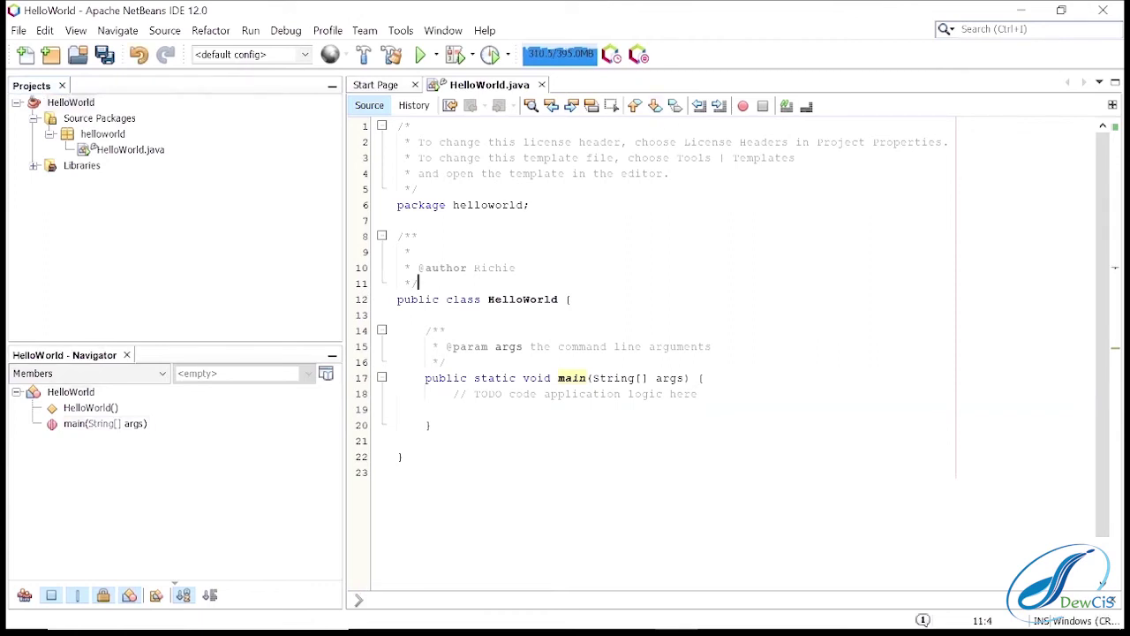
pyautogui.scroll(-1, 662, 301)
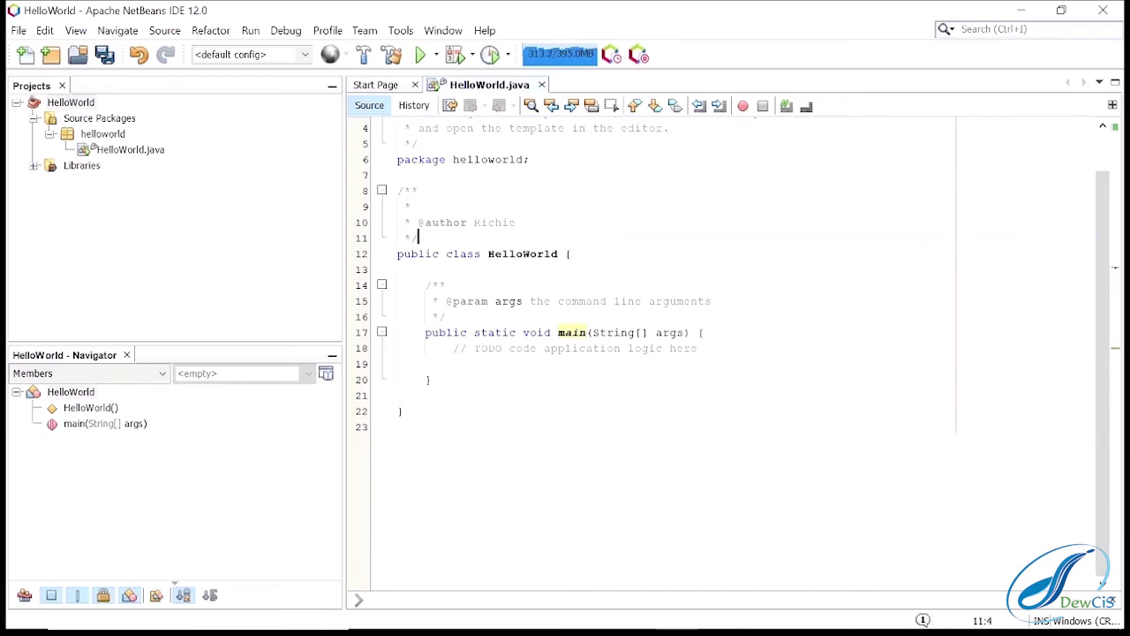
pyautogui.click(699, 348)
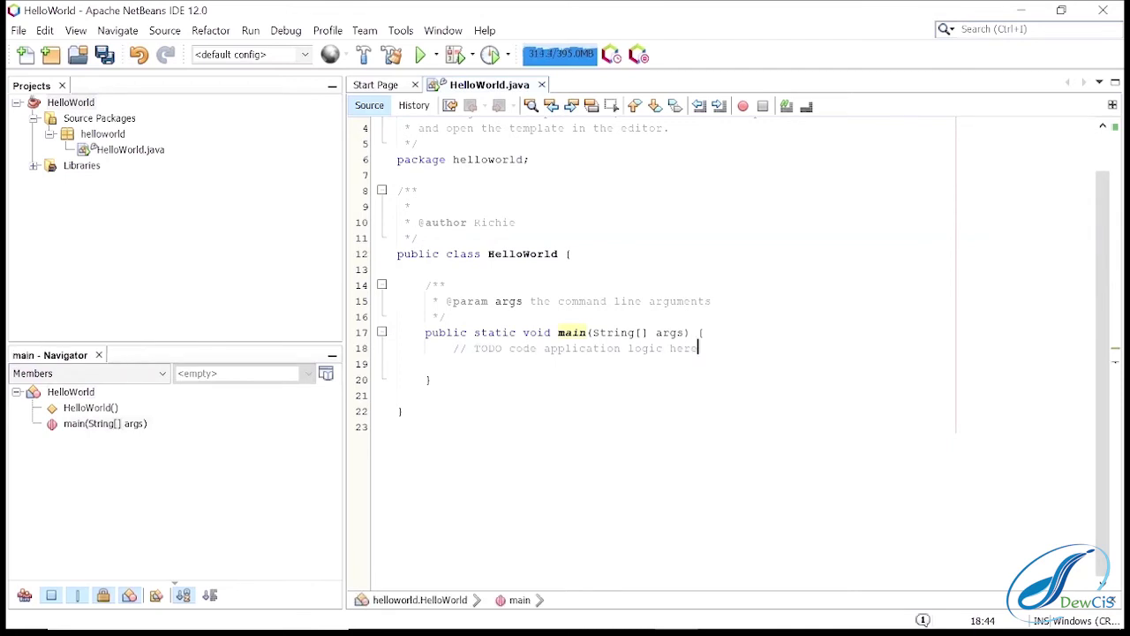
pyautogui.press('Return')
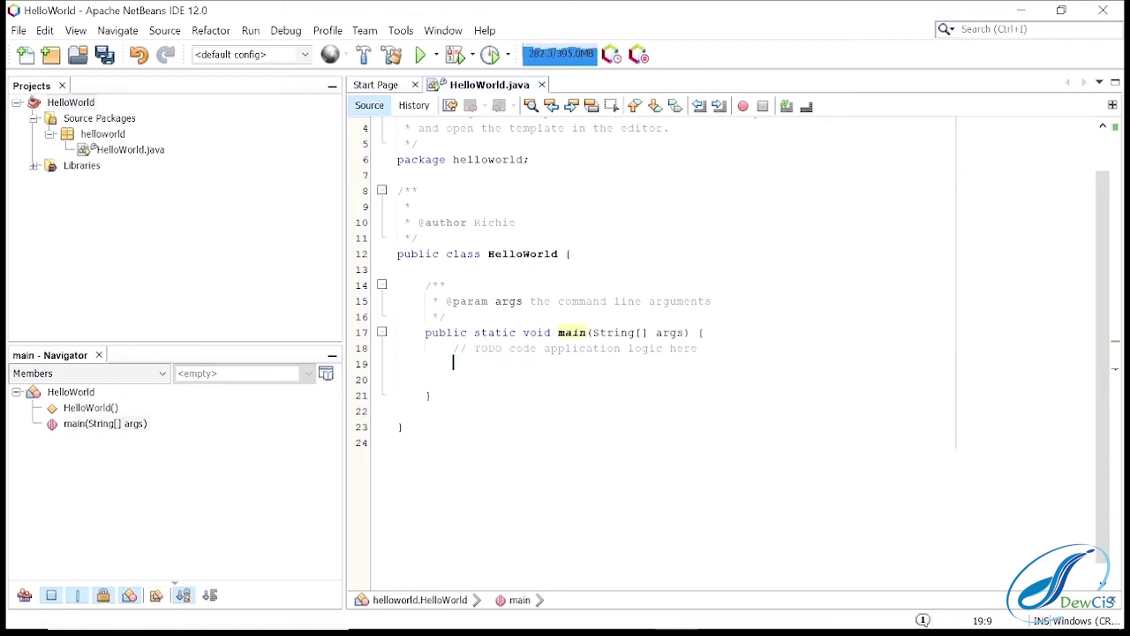
pyautogui.write('system')
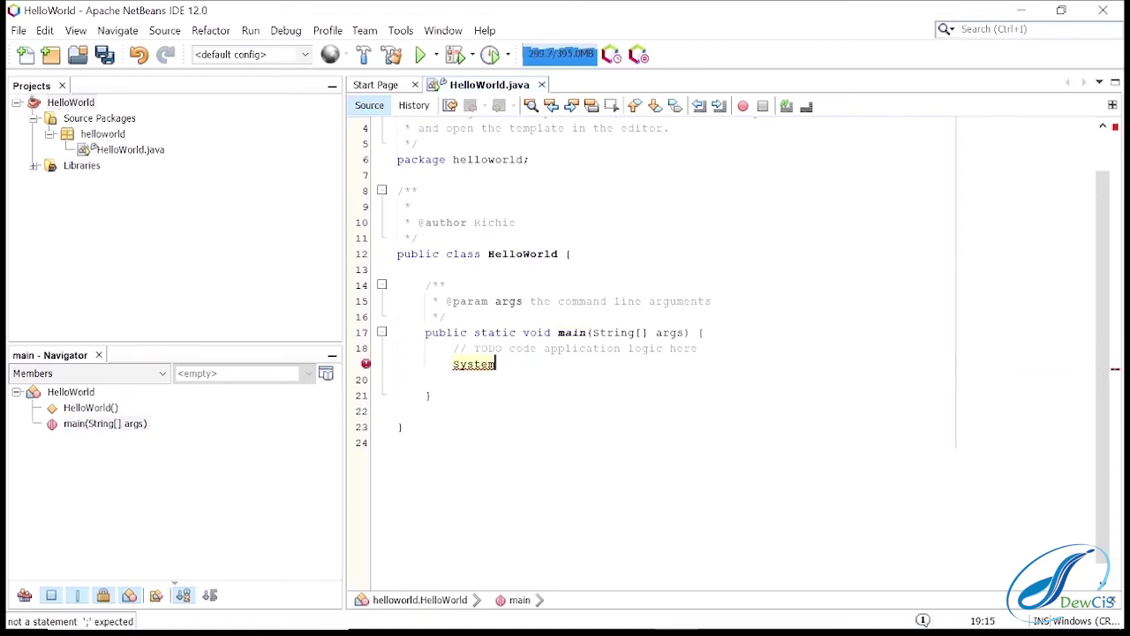
pyautogui.write('.out')
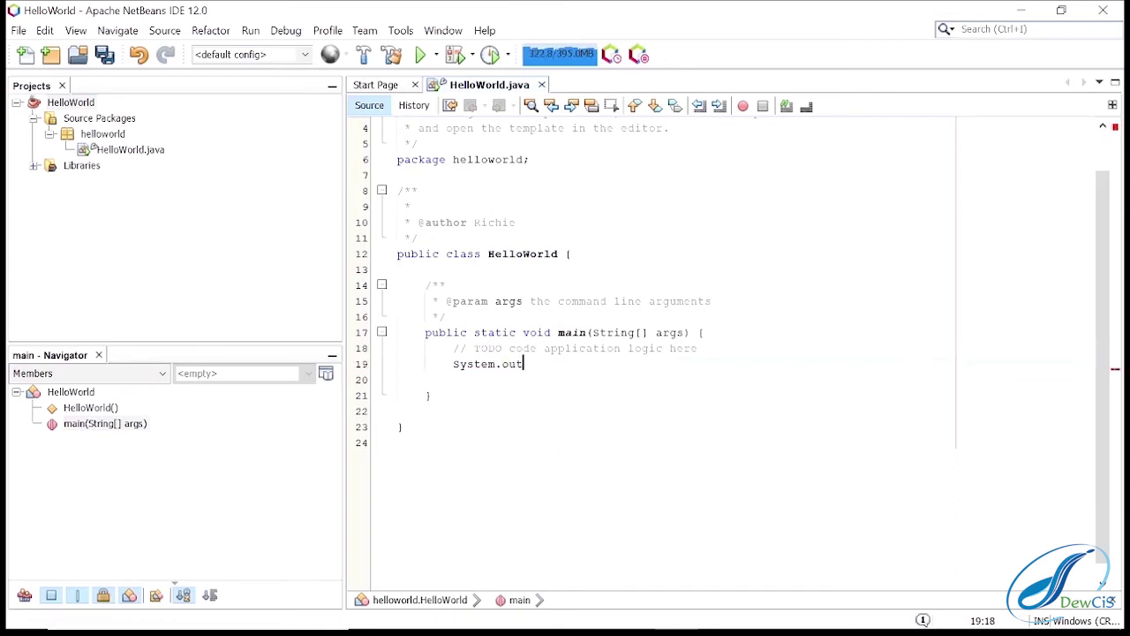
pyautogui.write('.print')
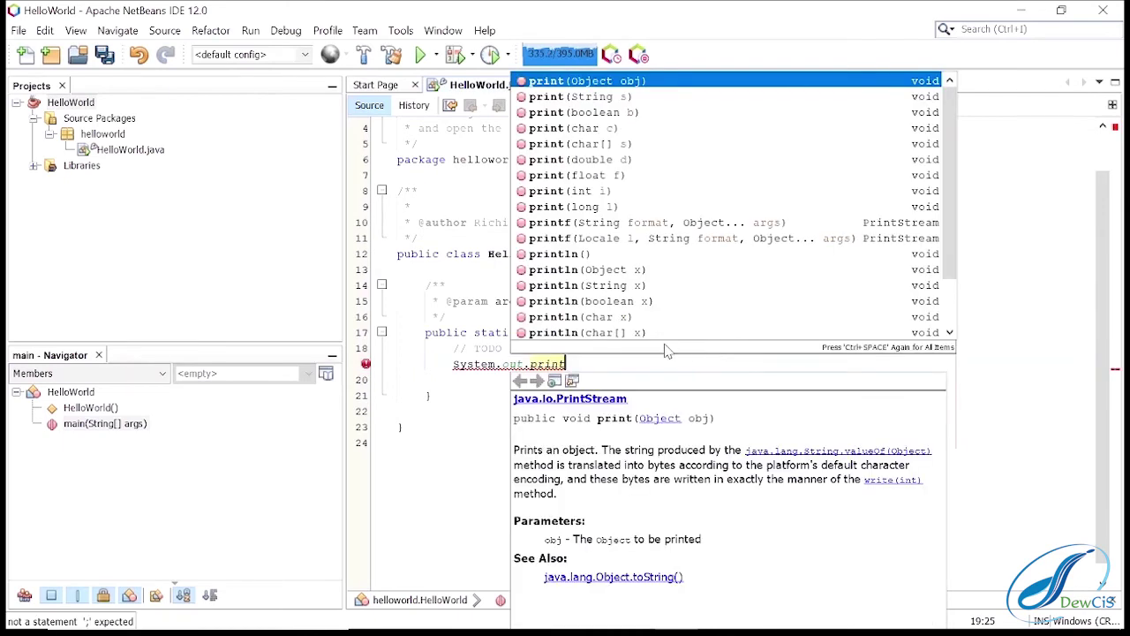
pyautogui.click(562, 272)
pyautogui.click(566, 285)
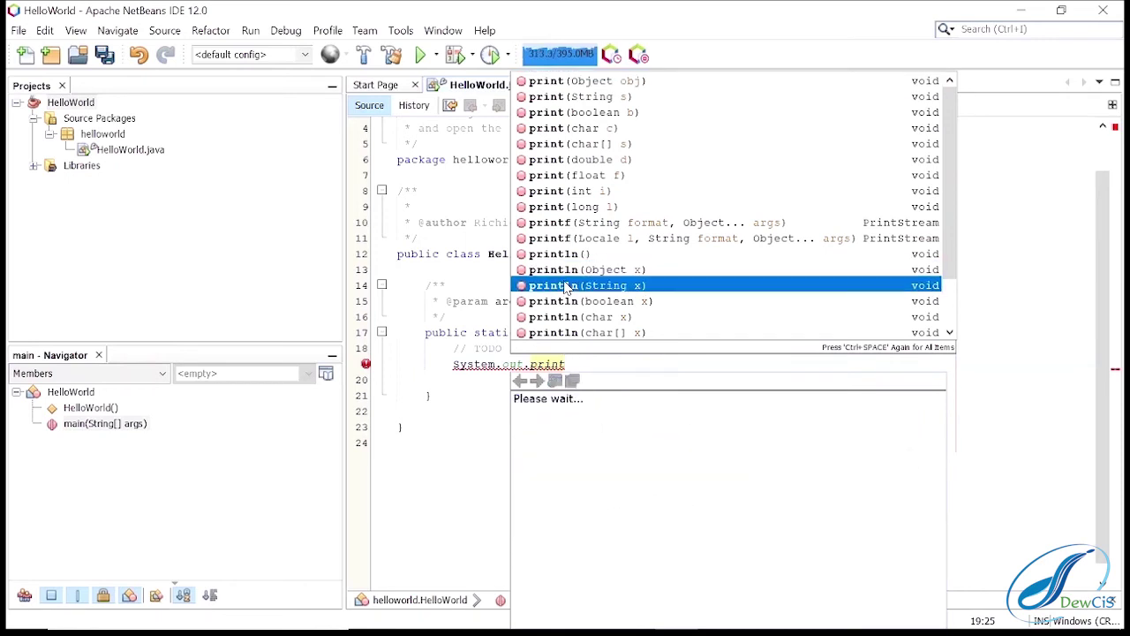
pyautogui.press('Return')
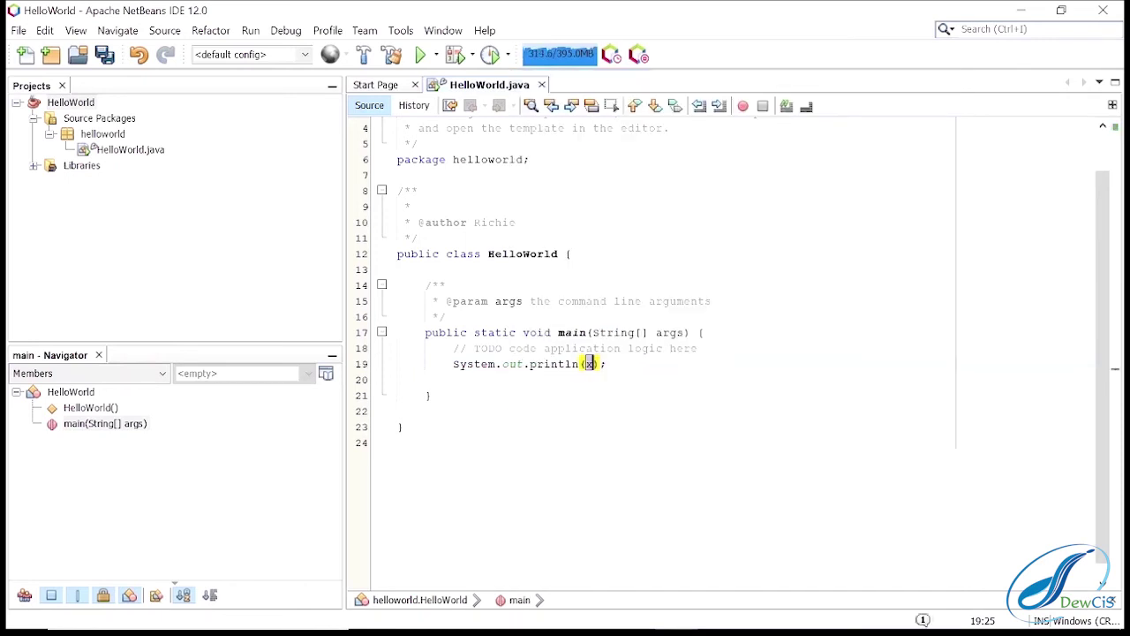
# - Set the println argument to "Hello World!" and run the HelloWorld project
pyautogui.write('"')
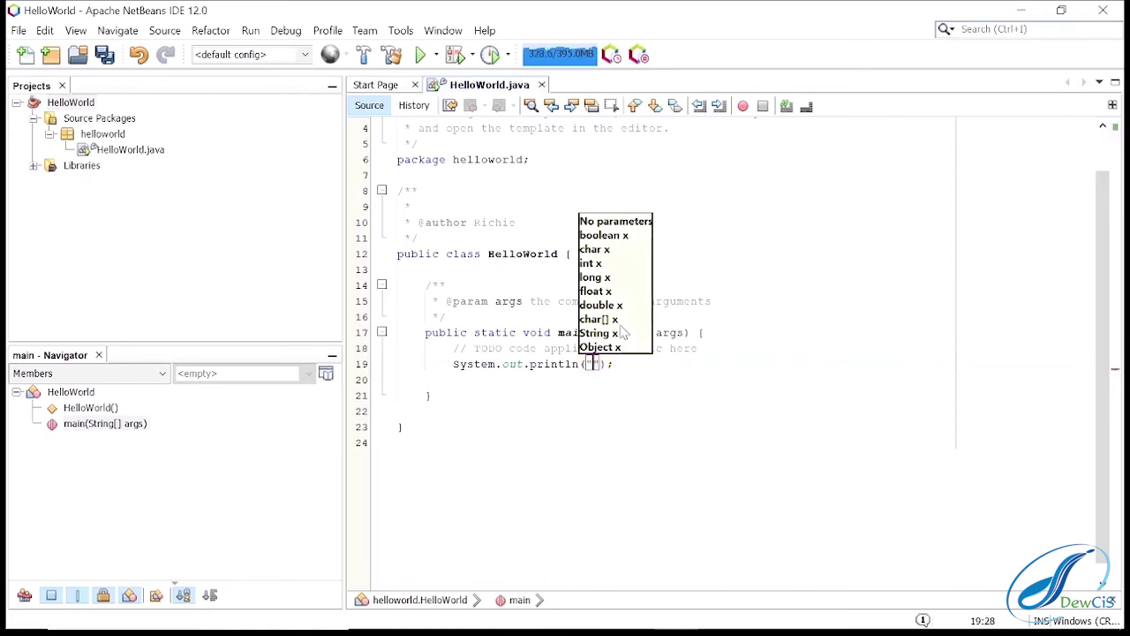
pyautogui.write('Hello World')
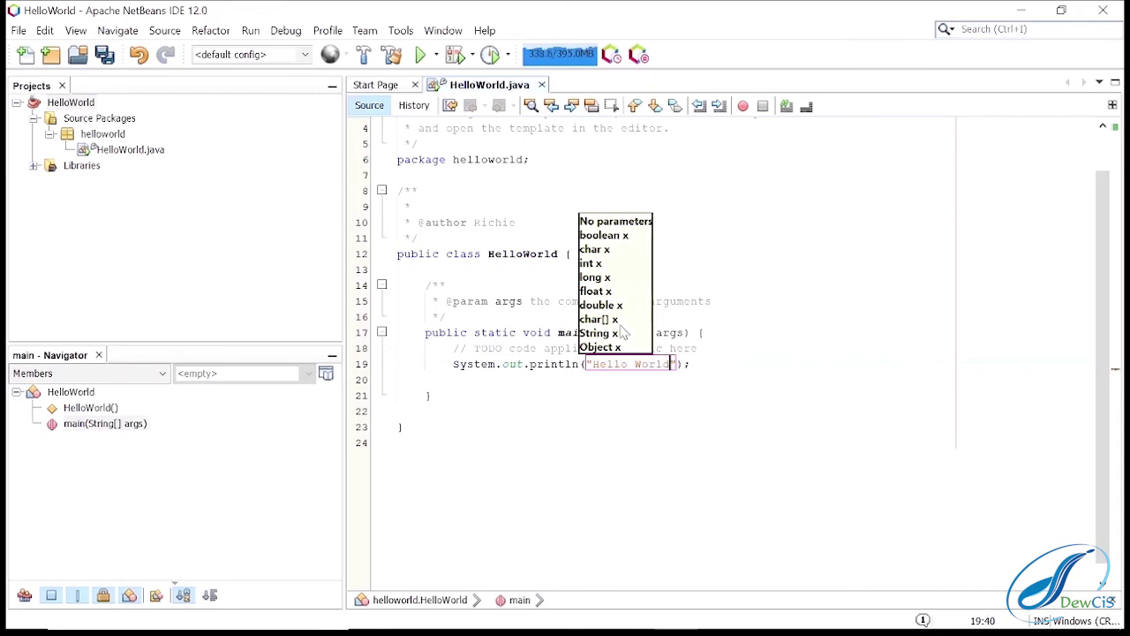
pyautogui.write('!')
pyautogui.click(698, 363)
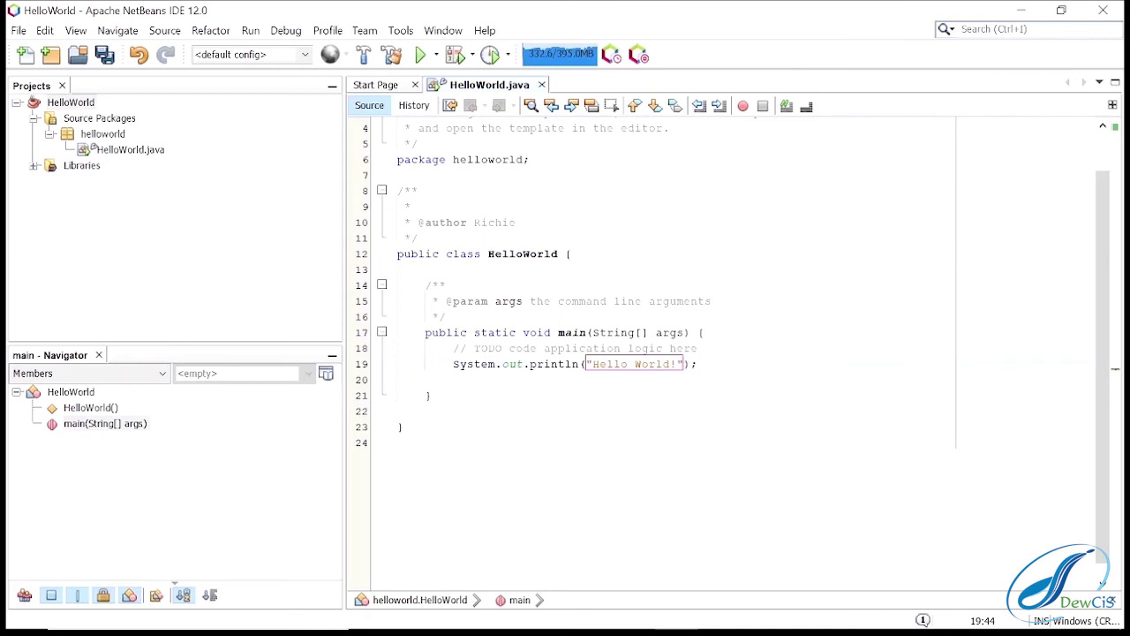
pyautogui.press('Home')
pyautogui.press('End')
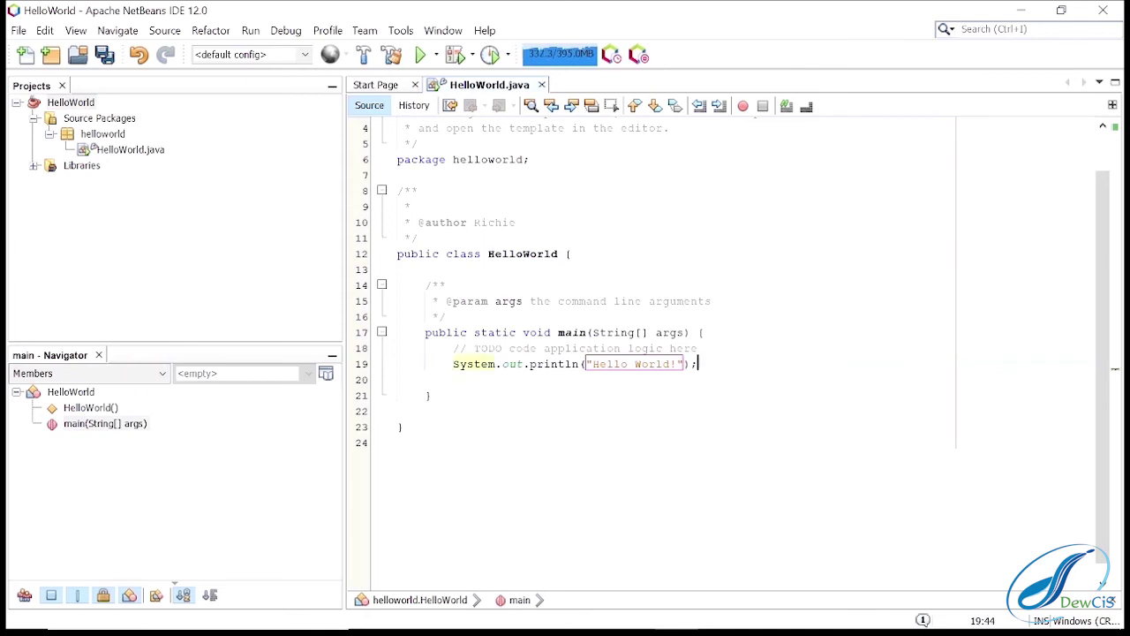
pyautogui.click(420, 56)
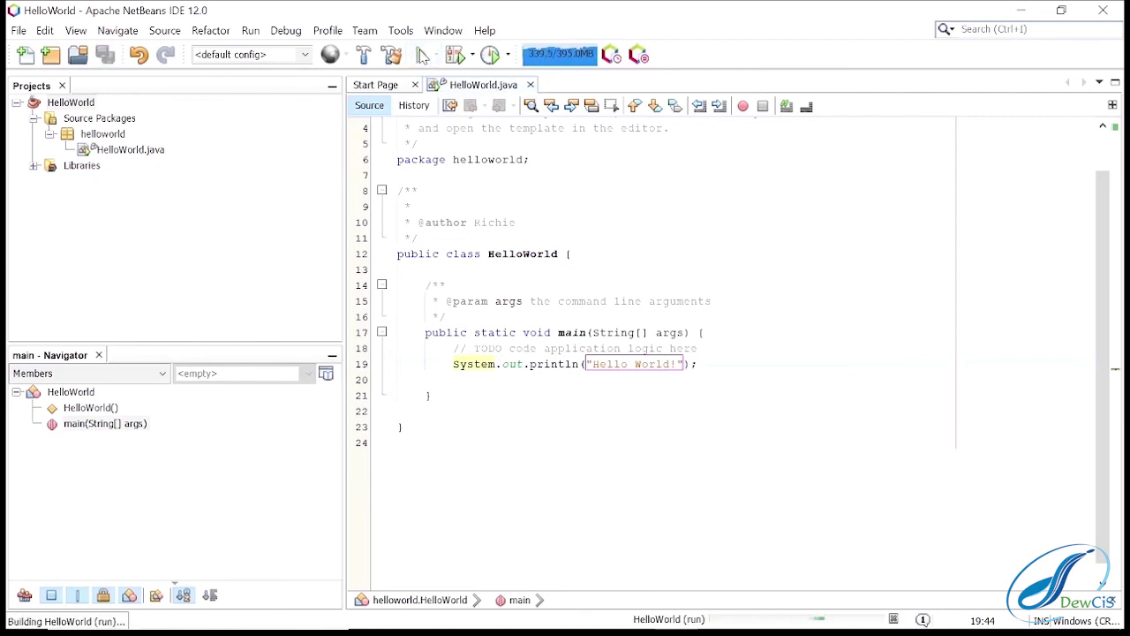